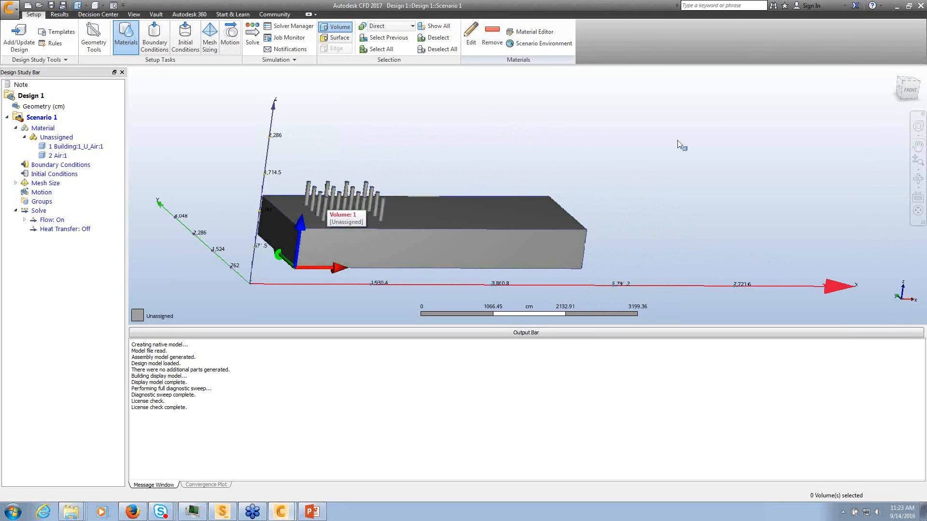
Assign the solid material Concrete to the building volume
{"action": "middle_click_drag", "start_coordinate": [678, 141], "coordinate": [535, 243], "text": "shift"}
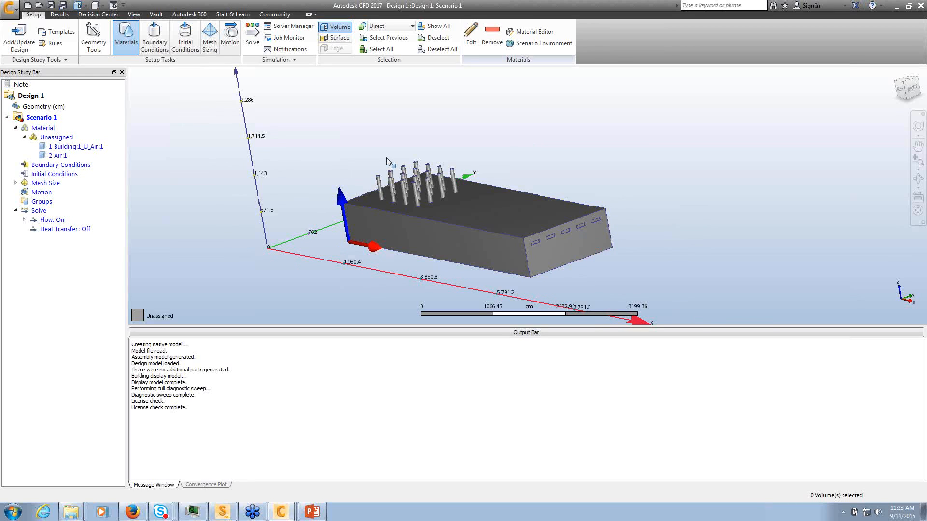
{"action": "scroll", "coordinate": [415, 164], "scroll_direction": "down", "scroll_amount": 1}
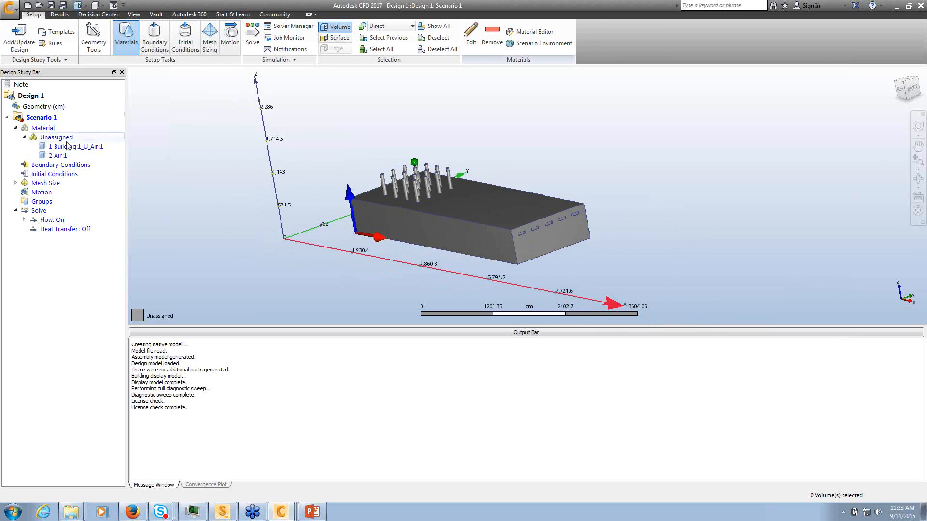
{"action": "left_click", "coordinate": [459, 216]}
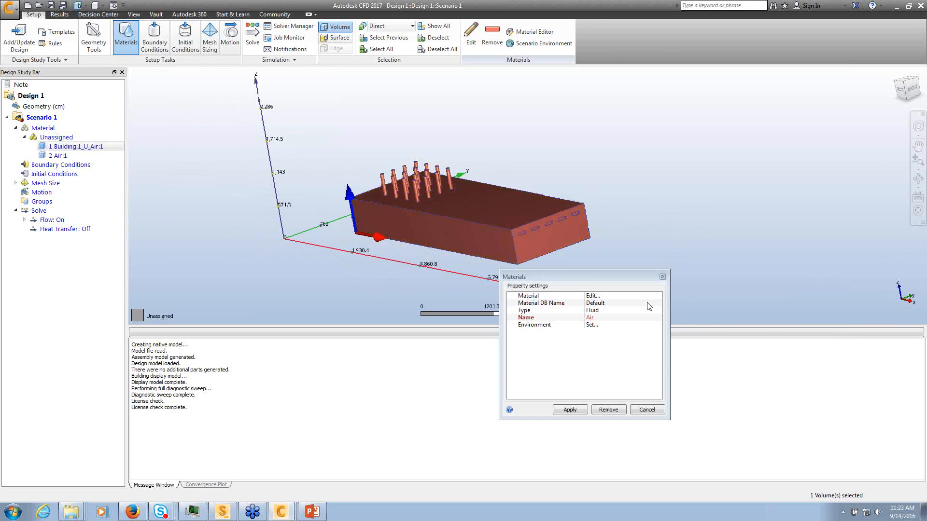
{"action": "left_click", "coordinate": [603, 311]}
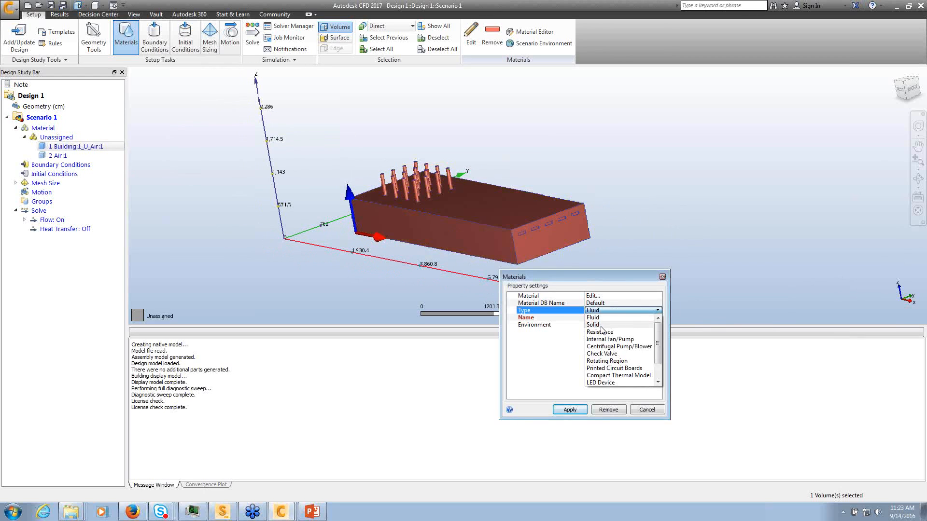
{"action": "left_click", "coordinate": [604, 325]}
{"action": "left_click", "coordinate": [604, 317]}
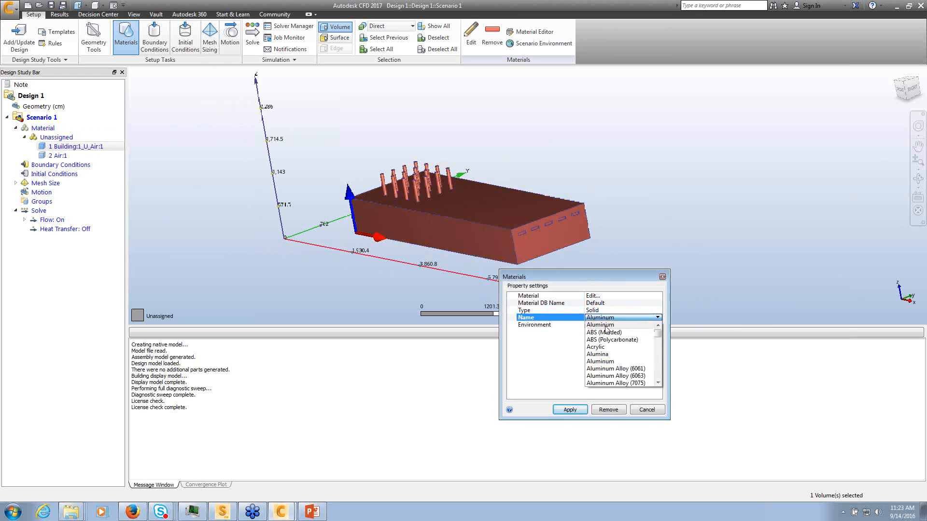
{"action": "scroll", "coordinate": [607, 358], "scroll_direction": "down", "scroll_amount": 3}
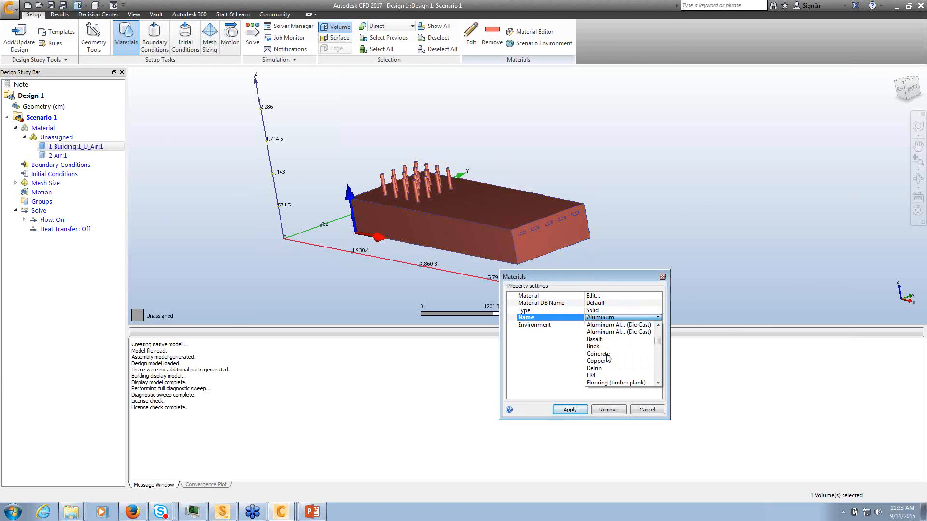
{"action": "left_click", "coordinate": [604, 354]}
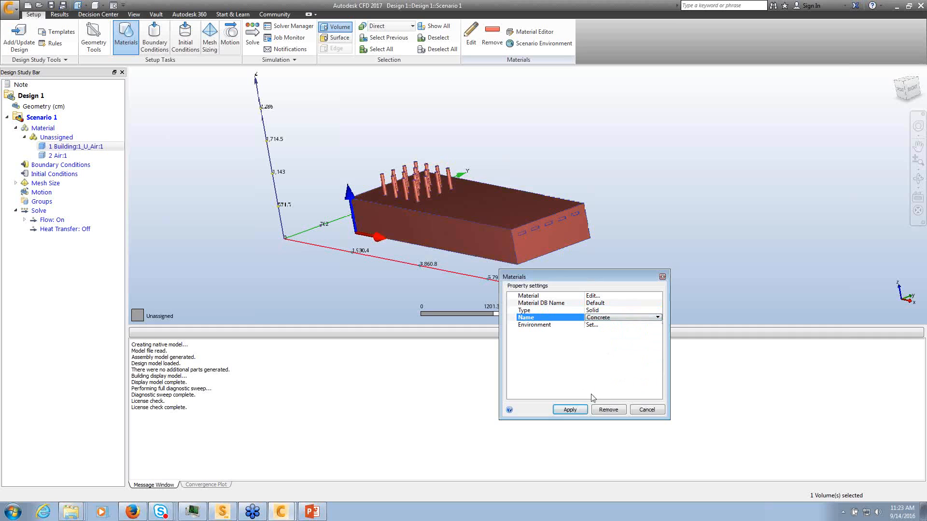
{"action": "left_click", "coordinate": [570, 409]}
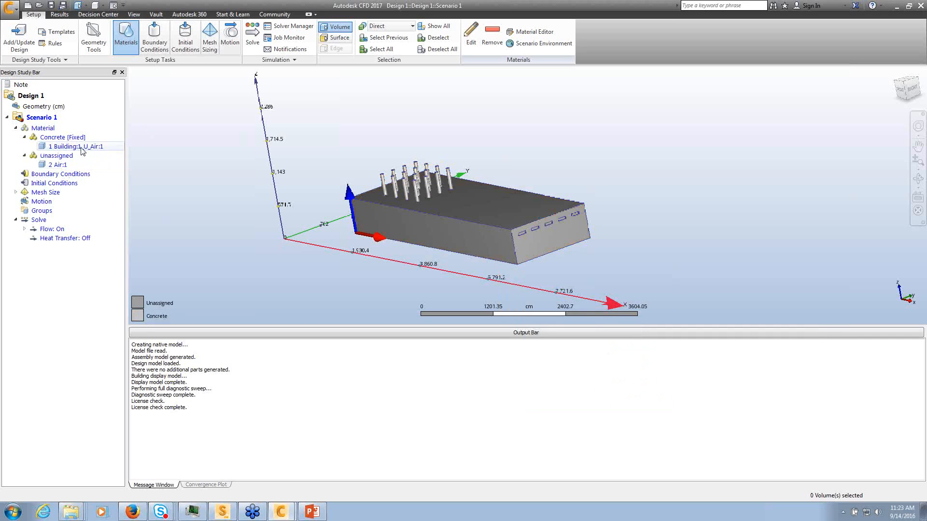
Suppress the building volume in the material list
{"action": "left_click", "coordinate": [74, 146]}
{"action": "right_click", "coordinate": [73, 147]}
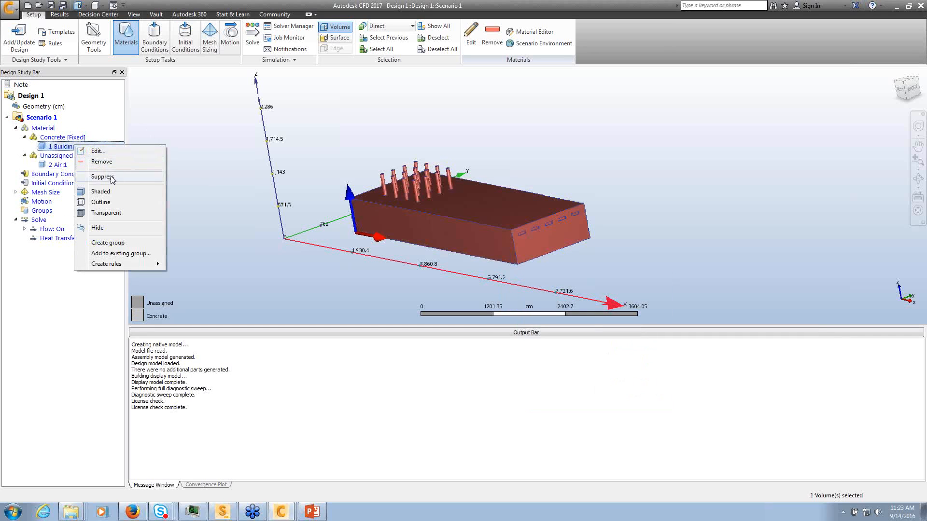
{"action": "left_click", "coordinate": [114, 175]}
Open the material settings of the unassigned Air volume
{"action": "left_click", "coordinate": [62, 165]}
{"action": "right_click", "coordinate": [63, 166]}
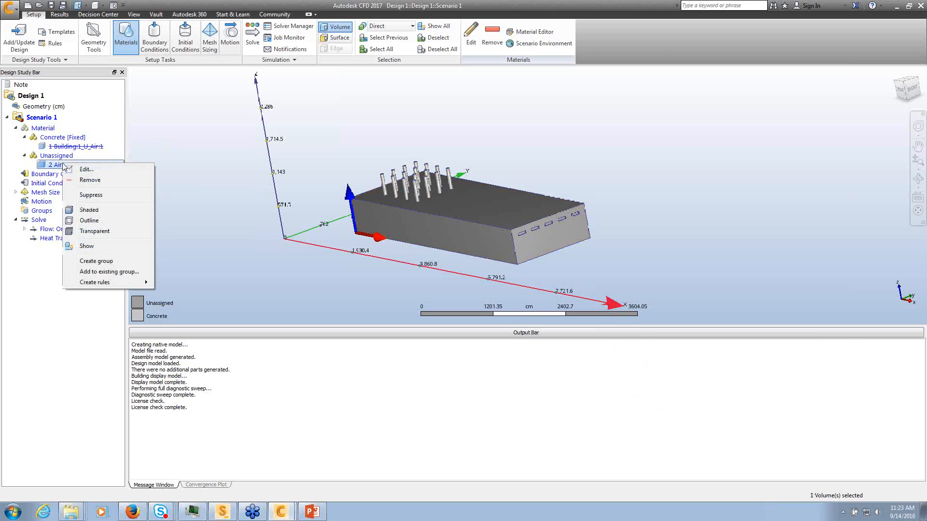
{"action": "left_click", "coordinate": [101, 175]}
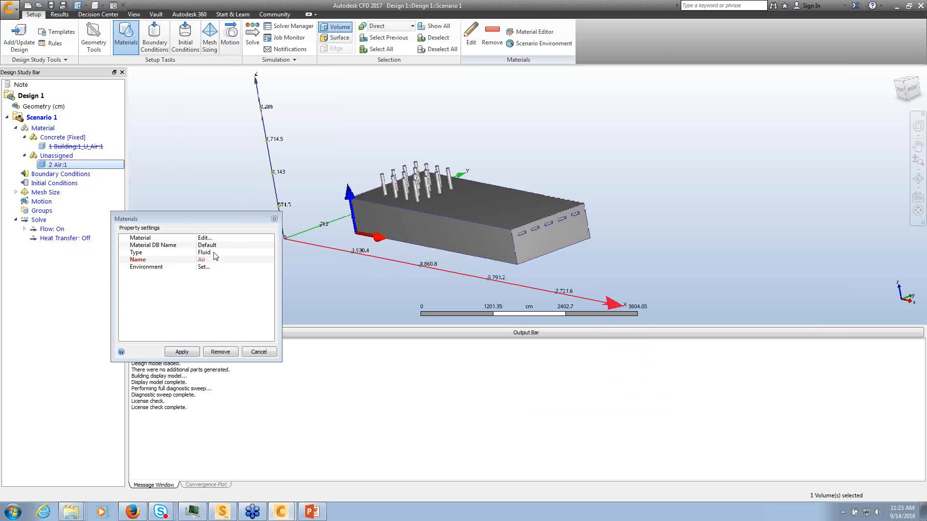
{"action": "left_click", "coordinate": [220, 239]}
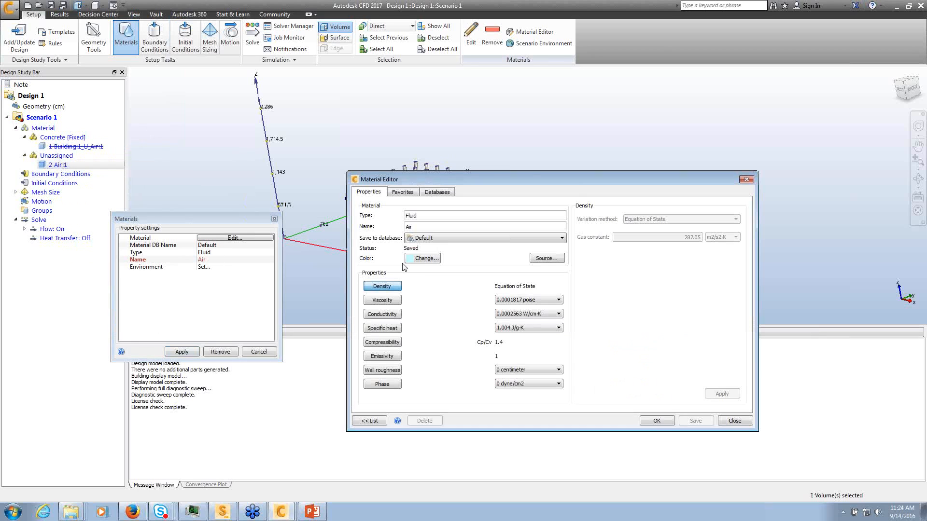
{"action": "left_click", "coordinate": [467, 238]}
{"action": "left_click", "coordinate": [448, 256]}
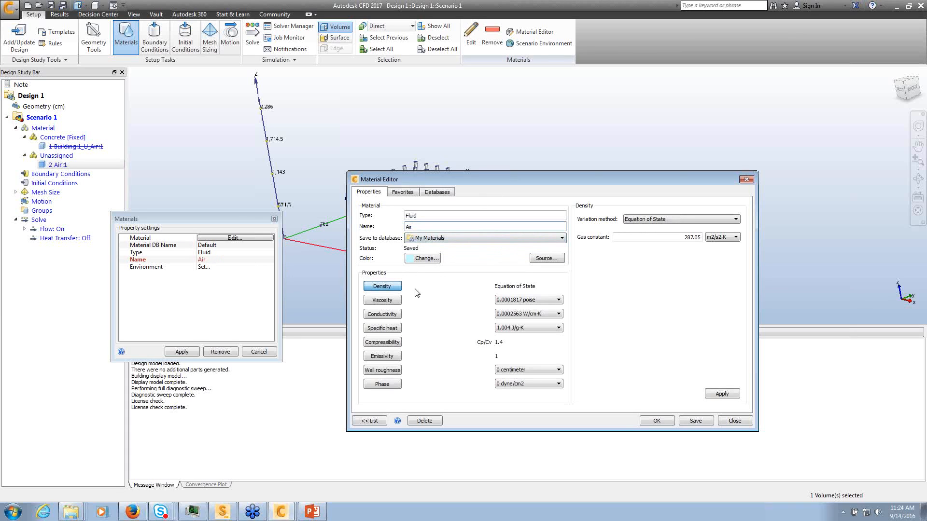
{"action": "left_click", "coordinate": [387, 289]}
{"action": "left_click", "coordinate": [699, 219]}
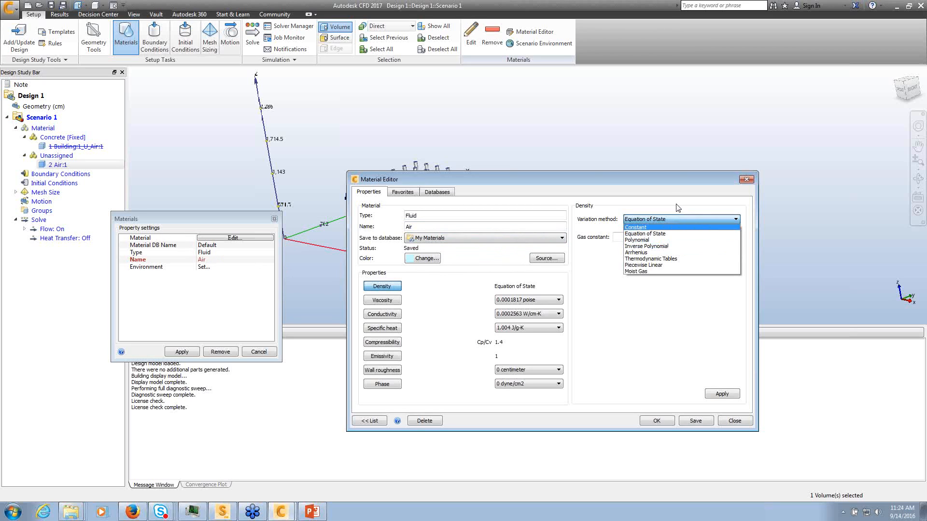
{"action": "left_click", "coordinate": [678, 219]}
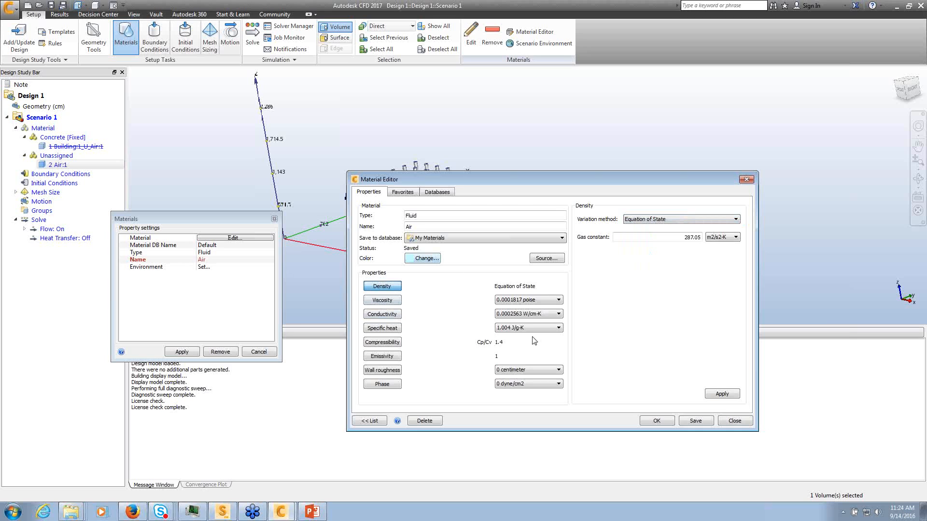
{"action": "left_click", "coordinate": [734, 420]}
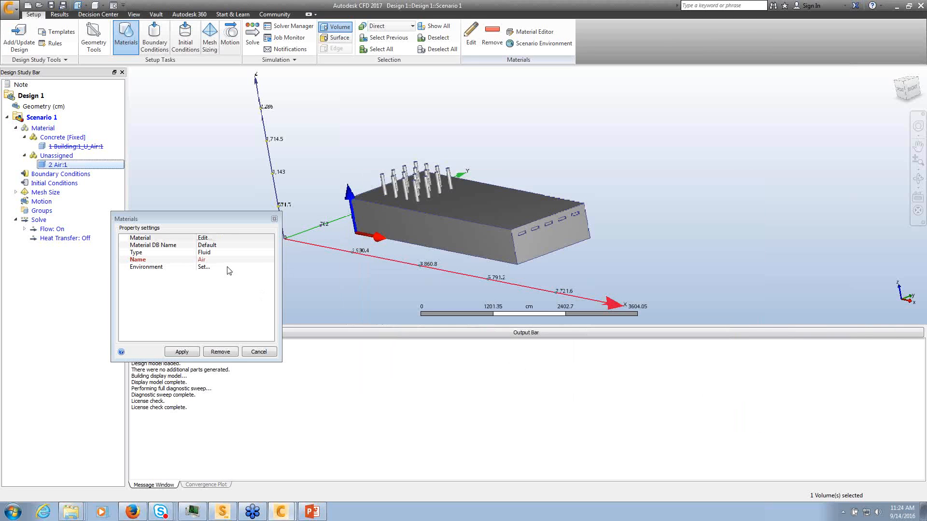
Set the air's material environment to Variable
{"action": "left_click", "coordinate": [228, 268]}
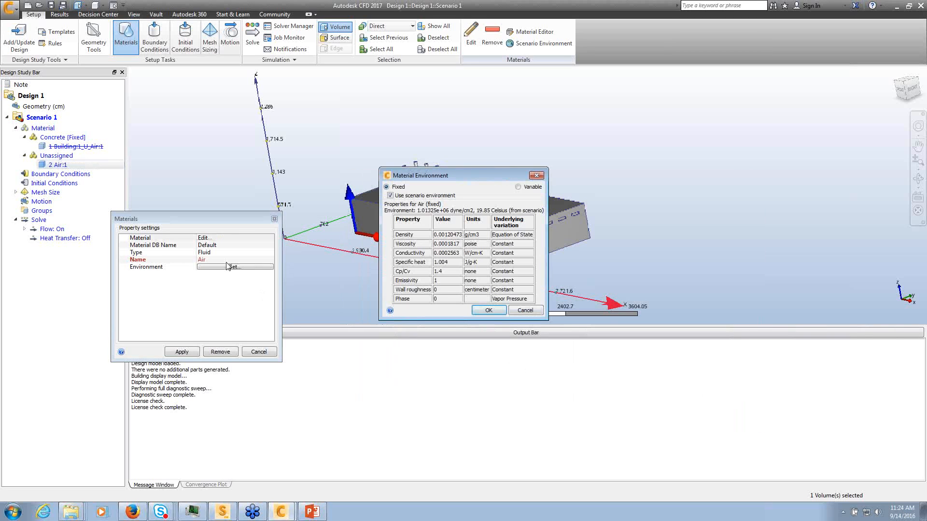
{"action": "left_click", "coordinate": [518, 187]}
{"action": "left_click", "coordinate": [489, 311]}
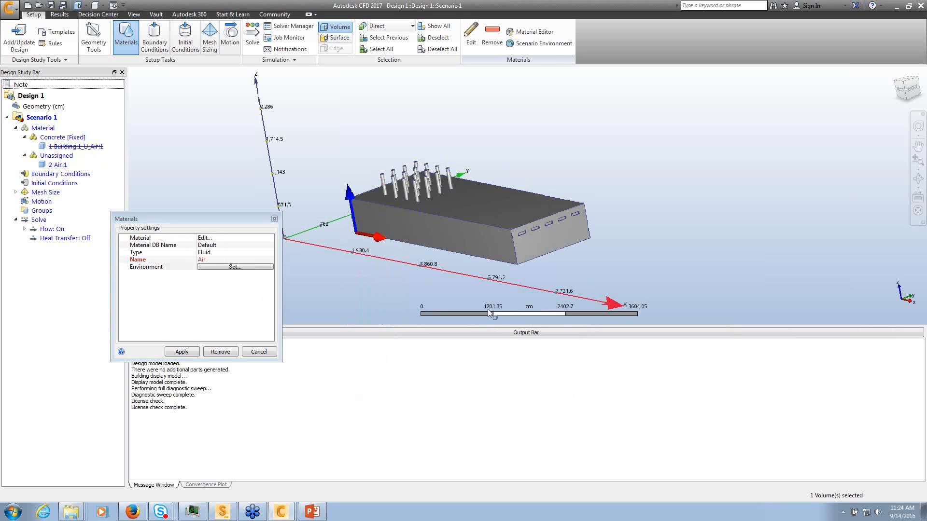
Create a copy of the Air material named Air_2 in the My Materials database
{"action": "left_click", "coordinate": [225, 238]}
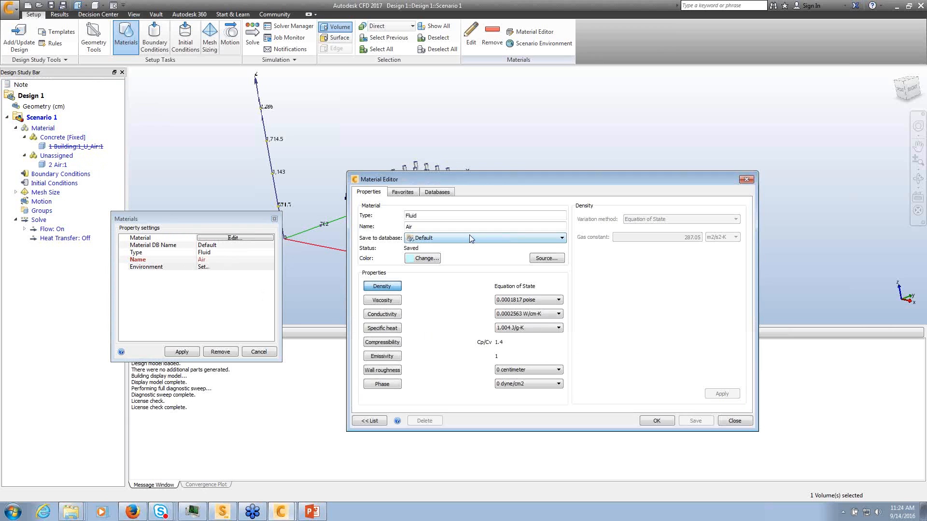
{"action": "left_click", "coordinate": [471, 238]}
{"action": "left_click", "coordinate": [455, 250]}
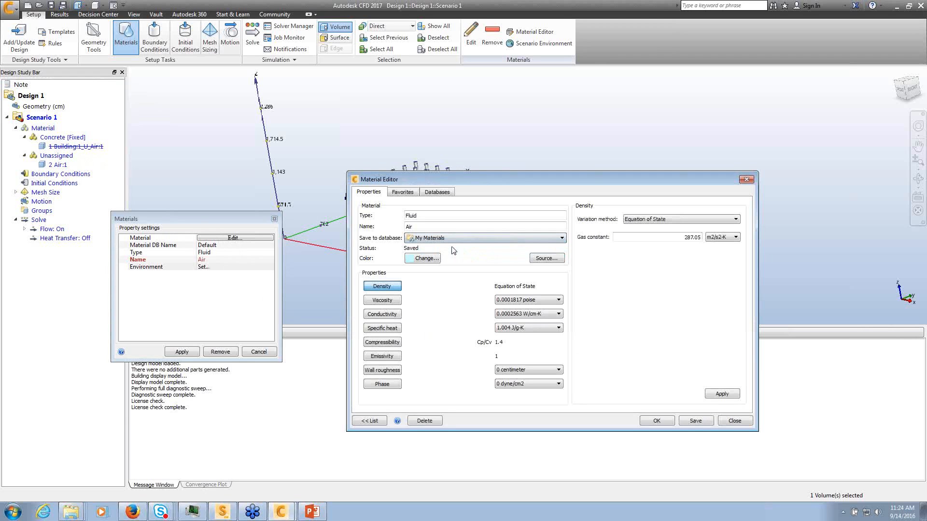
{"action": "type", "text": "_2"}
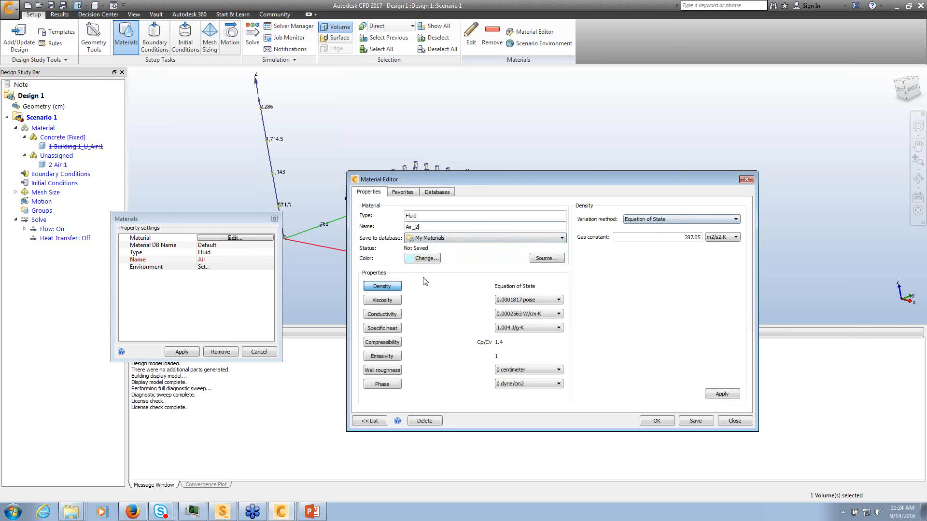
Set the density of Air_2 to vary by the Piecewise Linear method as a function of Scalar
{"action": "left_click", "coordinate": [675, 221]}
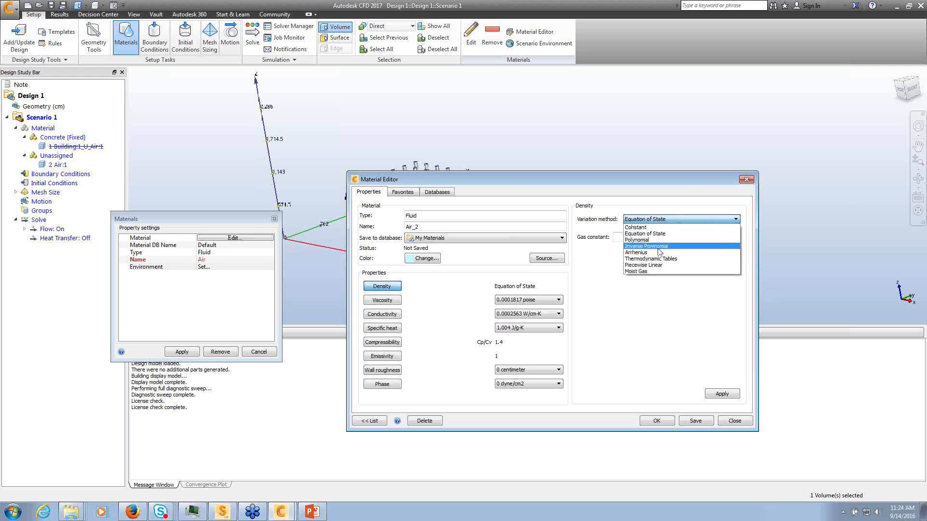
{"action": "left_click", "coordinate": [656, 266]}
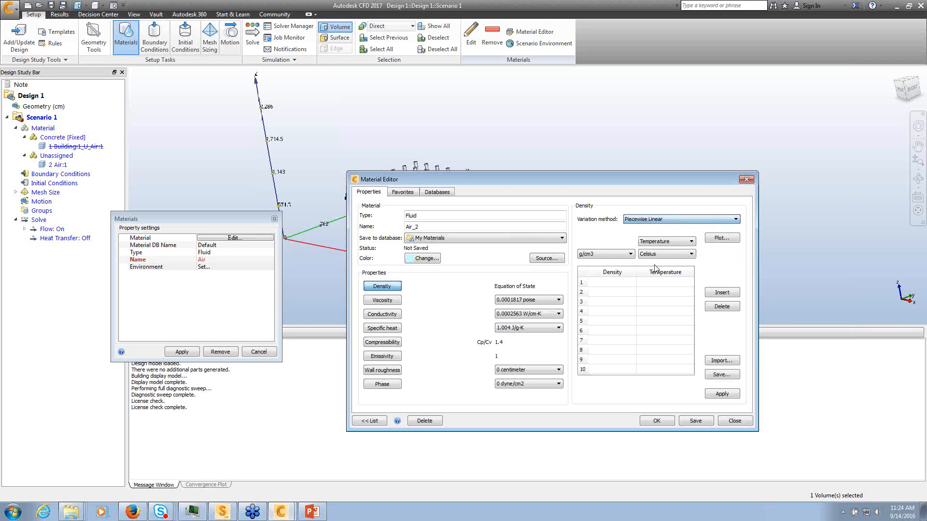
{"action": "left_click", "coordinate": [664, 242]}
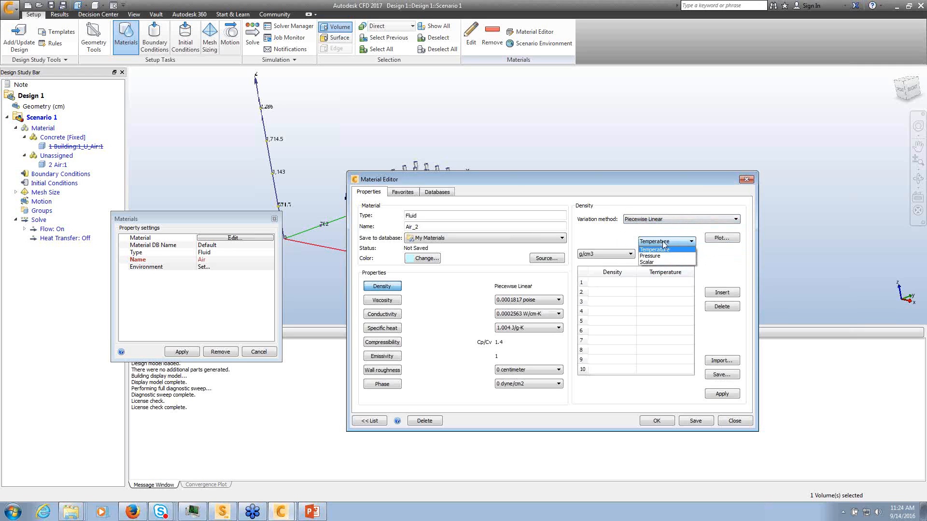
{"action": "left_click", "coordinate": [646, 262]}
Enter 0.001 as the first density value and set the table's density unit to kg/m3
{"action": "left_click", "coordinate": [625, 284]}
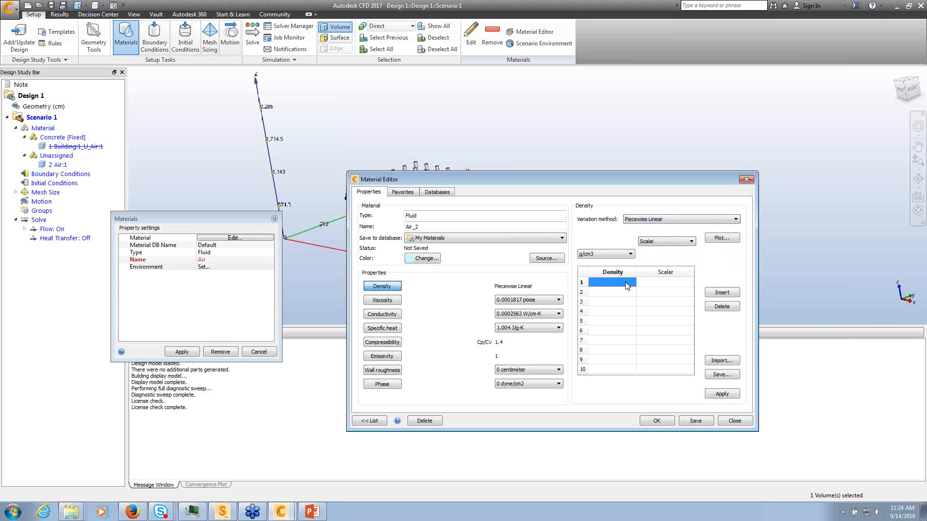
{"action": "type", "text": "0"}
{"action": "type", "text": ".001"}
{"action": "left_click", "coordinate": [623, 255]}
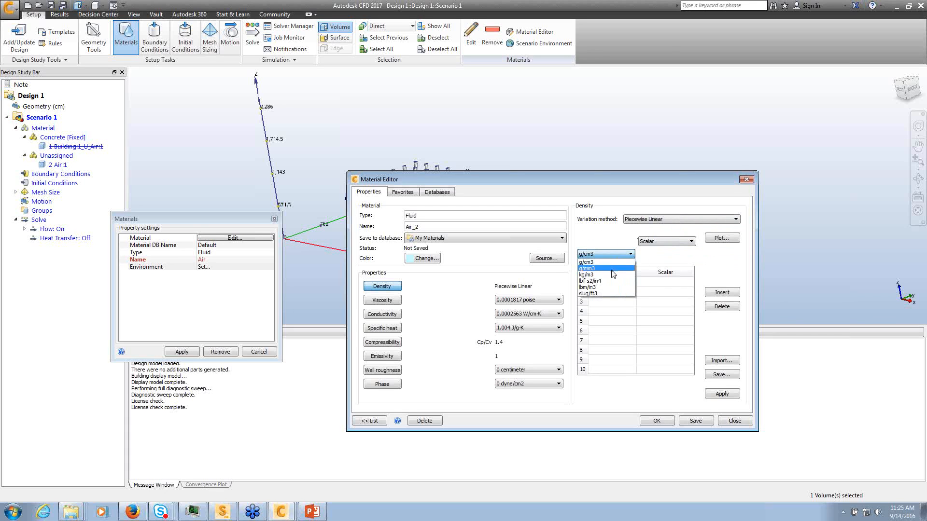
{"action": "left_click", "coordinate": [610, 275]}
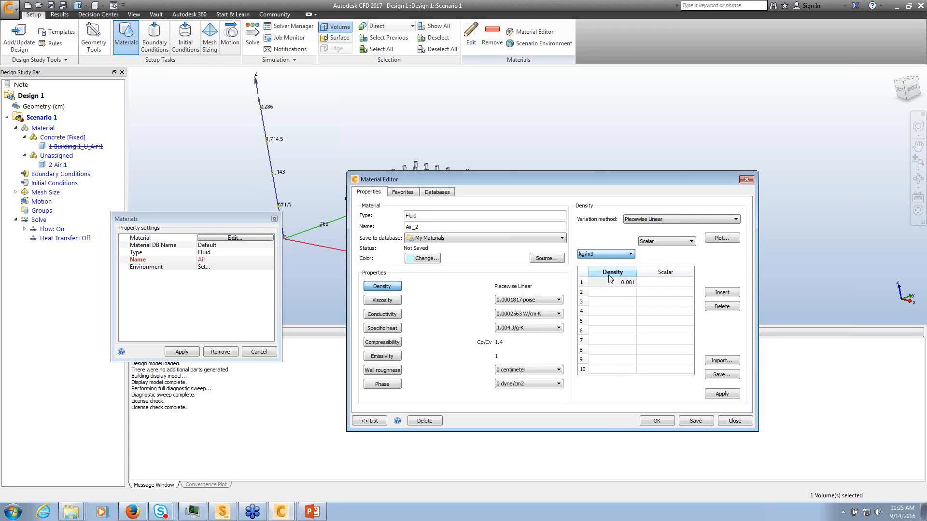
Fill the density table with 0.001855 at scalar 0 and 0.001455 at scalar 1
{"action": "left_click", "coordinate": [633, 283]}
{"action": "type", "text": "0;001"}
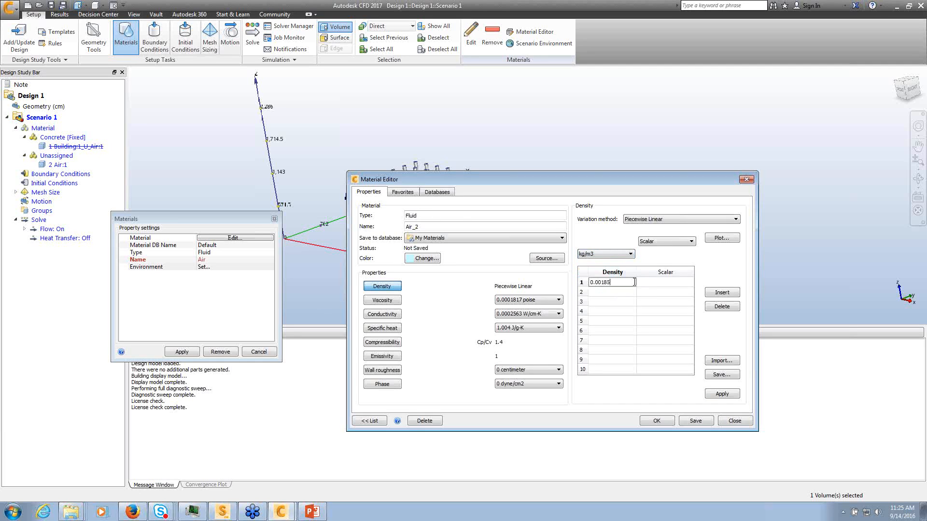
{"action": "type", "text": "855"}
{"action": "left_click", "coordinate": [678, 283]}
{"action": "type", "text": "0"}
{"action": "left_click", "coordinate": [627, 292]}
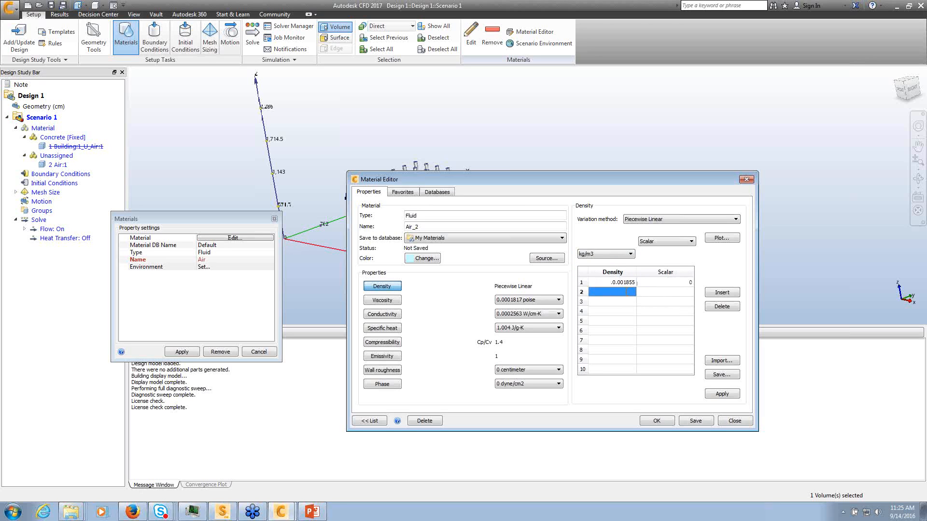
{"action": "type", "text": "0.001455"}
{"action": "left_click", "coordinate": [663, 295]}
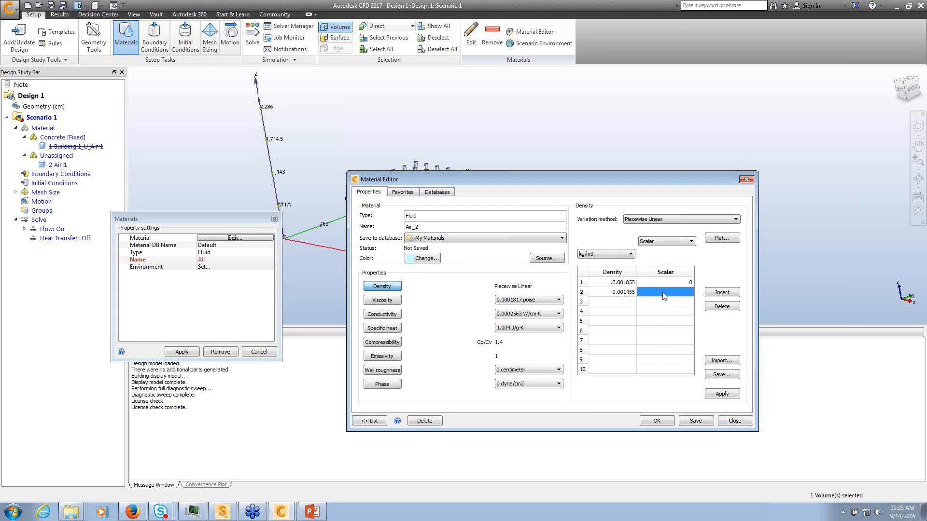
{"action": "type", "text": "1"}
Save the density variation table as a CSV file named "a" in the Design 1 folder
{"action": "left_click", "coordinate": [721, 376]}
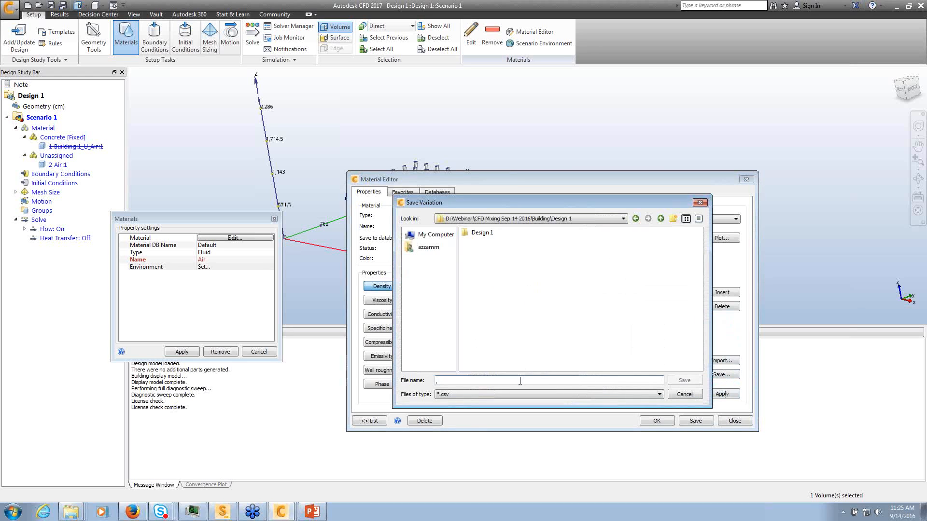
{"action": "type", "text": "a"}
{"action": "left_click", "coordinate": [684, 380]}
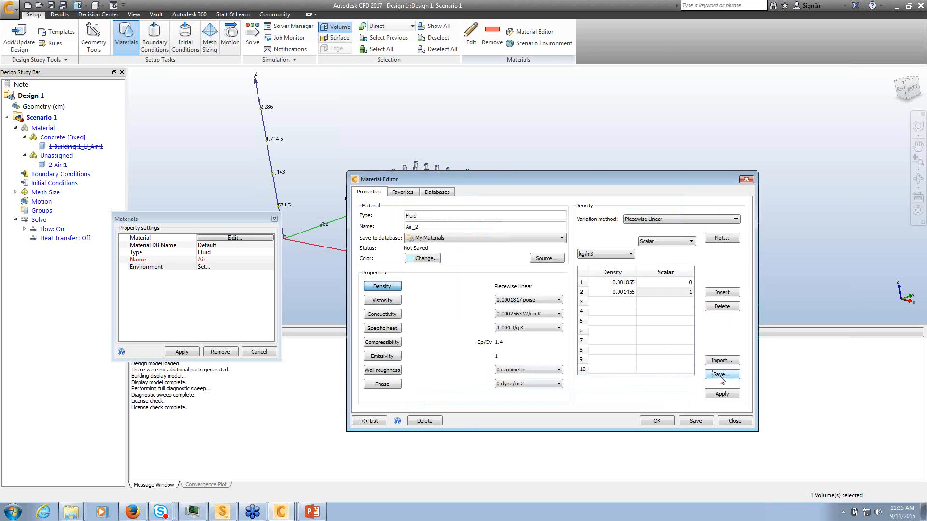
{"action": "left_click", "coordinate": [720, 376]}
{"action": "left_click", "coordinate": [688, 401]}
Apply the density variation to Air_2 and assign this material to the Air volume
{"action": "left_click", "coordinate": [722, 395]}
{"action": "left_click", "coordinate": [656, 421]}
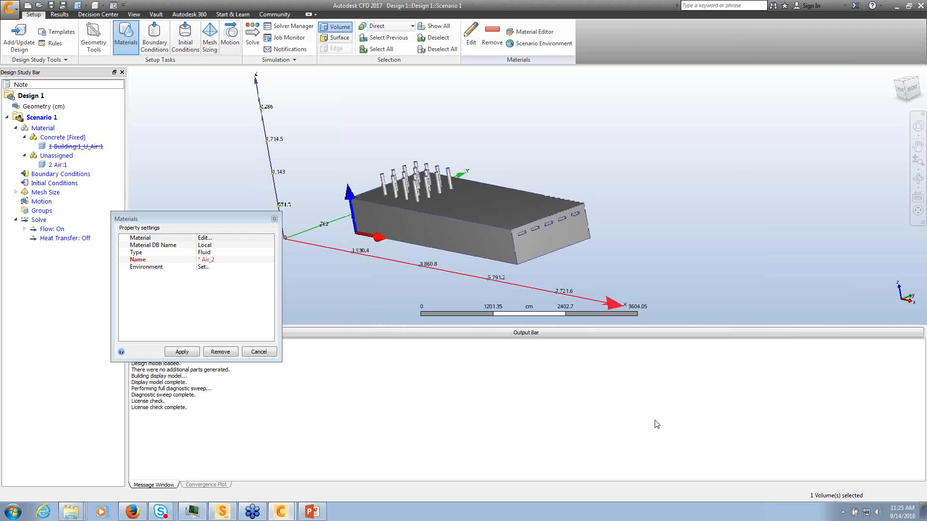
{"action": "left_click", "coordinate": [181, 352]}
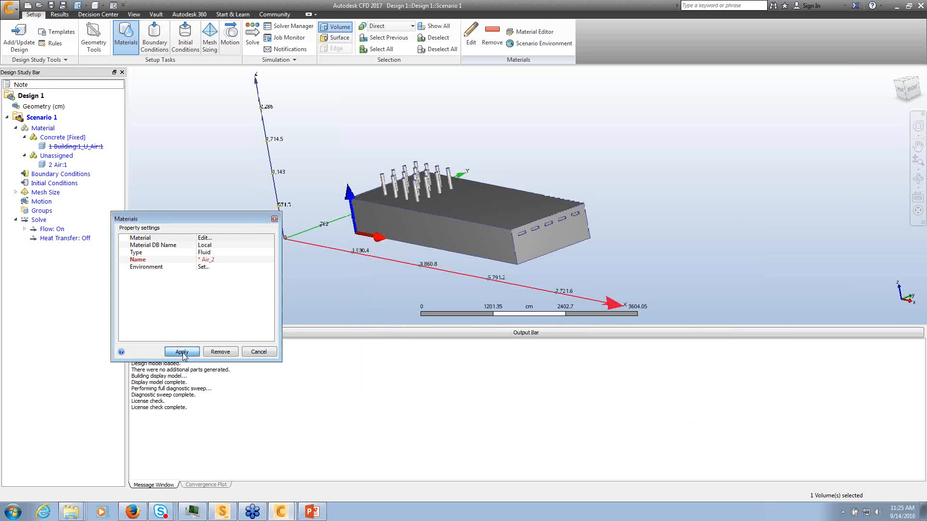
{"action": "middle_click_drag", "start_coordinate": [396, 191], "coordinate": [446, 198], "text": "shift"}
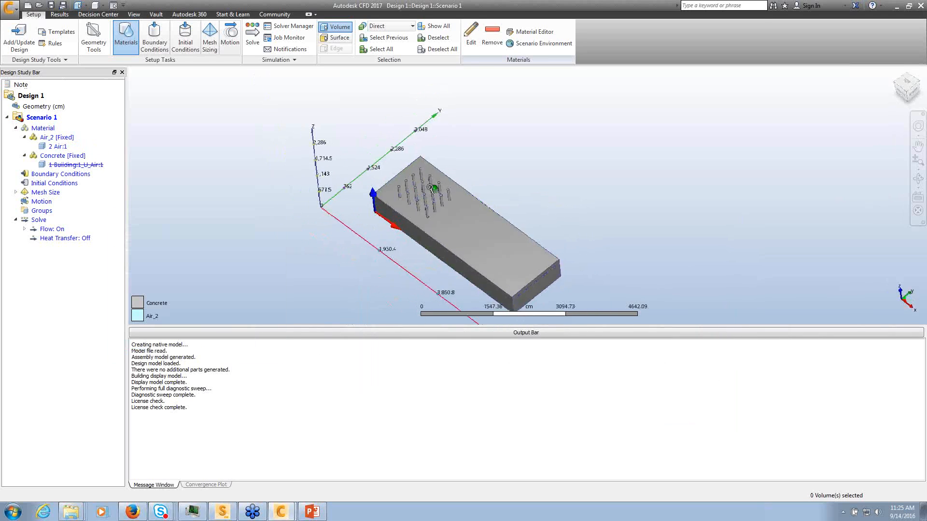
Select the top faces of all 16 vertical pipes on the building and open their boundary condition for editing
{"action": "scroll", "coordinate": [430, 183], "scroll_direction": "up", "scroll_amount": 5}
{"action": "scroll", "coordinate": [430, 182], "scroll_direction": "up", "scroll_amount": 2}
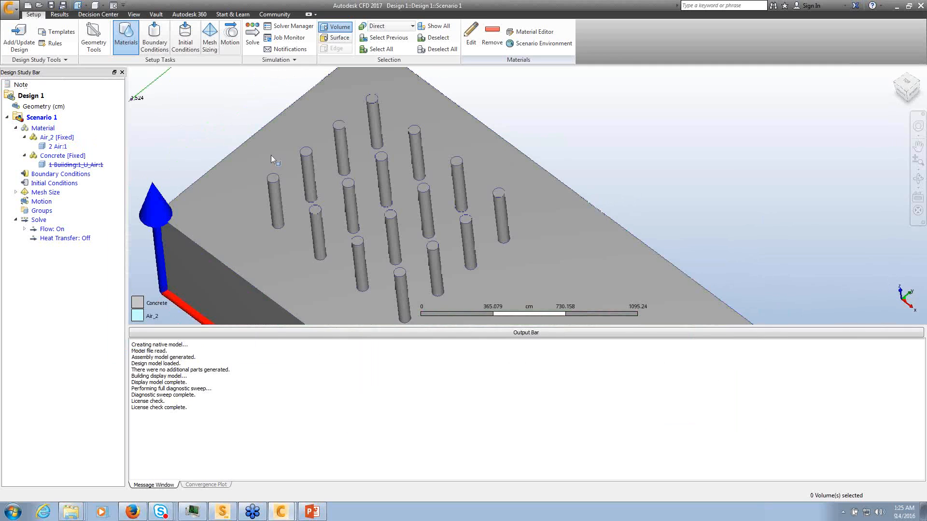
{"action": "left_click", "coordinate": [288, 169]}
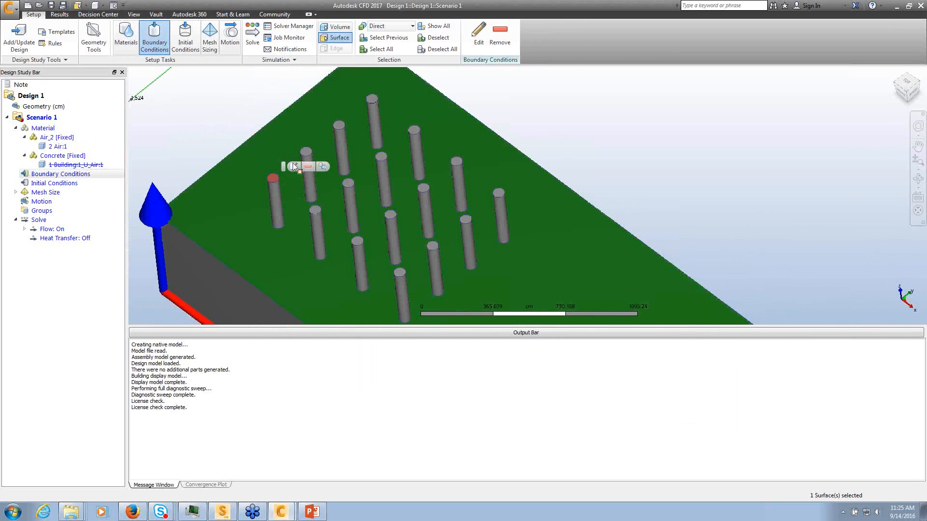
{"action": "left_click", "coordinate": [340, 125]}
{"action": "left_click", "coordinate": [372, 98]}
{"action": "left_click", "coordinate": [414, 131]}
{"action": "left_click", "coordinate": [381, 157]}
{"action": "left_click", "coordinate": [347, 183]}
{"action": "left_click", "coordinate": [314, 209]}
{"action": "left_click", "coordinate": [357, 240]}
{"action": "left_click", "coordinate": [391, 214]}
{"action": "left_click", "coordinate": [423, 188]}
{"action": "left_click", "coordinate": [456, 161]}
{"action": "left_click", "coordinate": [498, 193]}
{"action": "left_click", "coordinate": [465, 220]}
{"action": "left_click", "coordinate": [433, 246]}
{"action": "left_click", "coordinate": [399, 271]}
{"action": "left_click", "coordinate": [421, 258]}
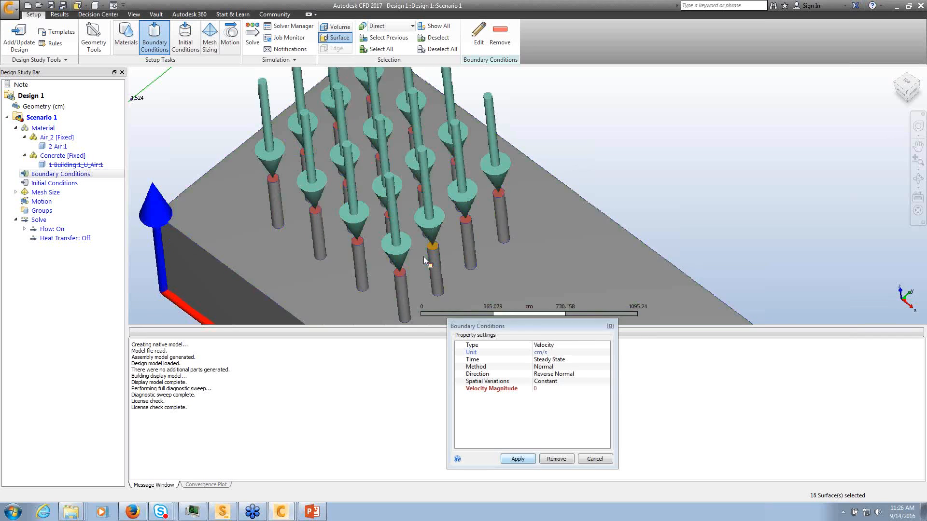
{"action": "left_click", "coordinate": [574, 375]}
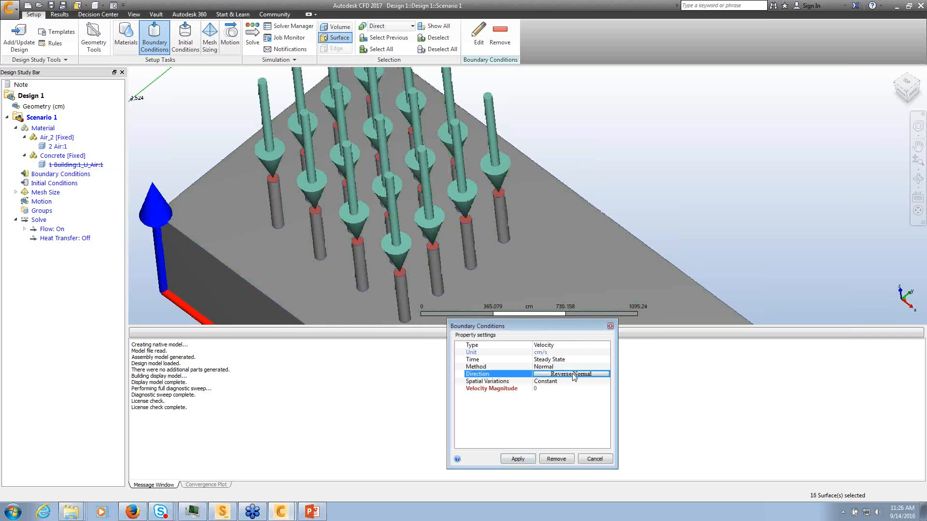
{"action": "left_click", "coordinate": [569, 353]}
{"action": "left_click", "coordinate": [570, 354]}
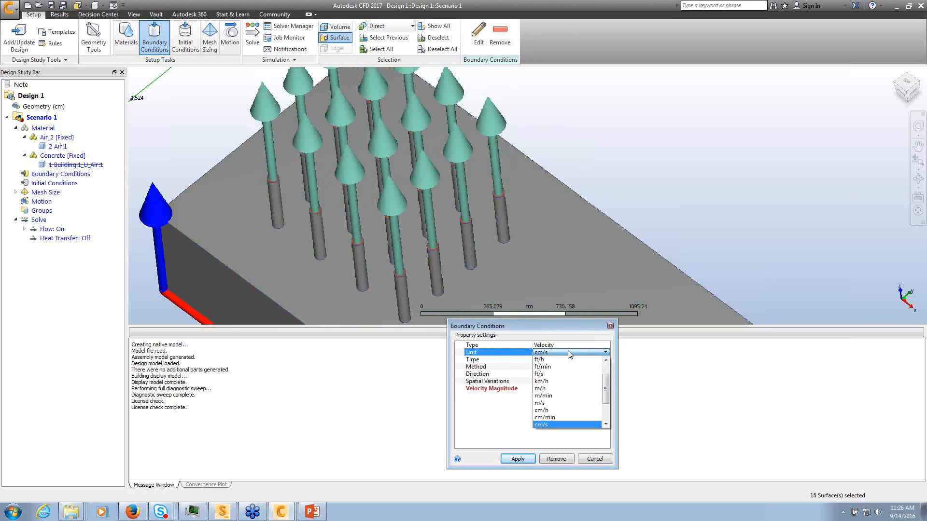
{"action": "left_click", "coordinate": [560, 368]}
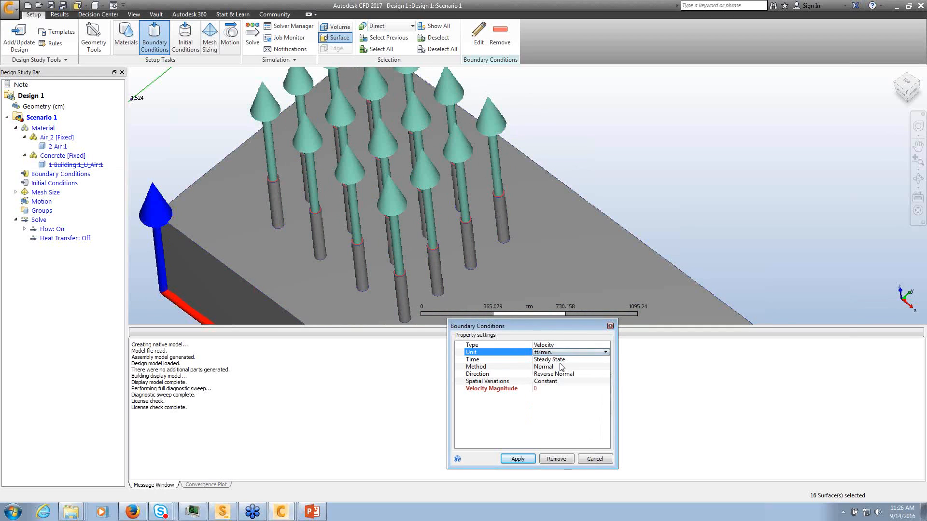
Apply a volume flow rate of 3600 ft3/min to the 16 pipe tops, with the flow direction reversed to point outward
{"action": "left_click", "coordinate": [561, 346]}
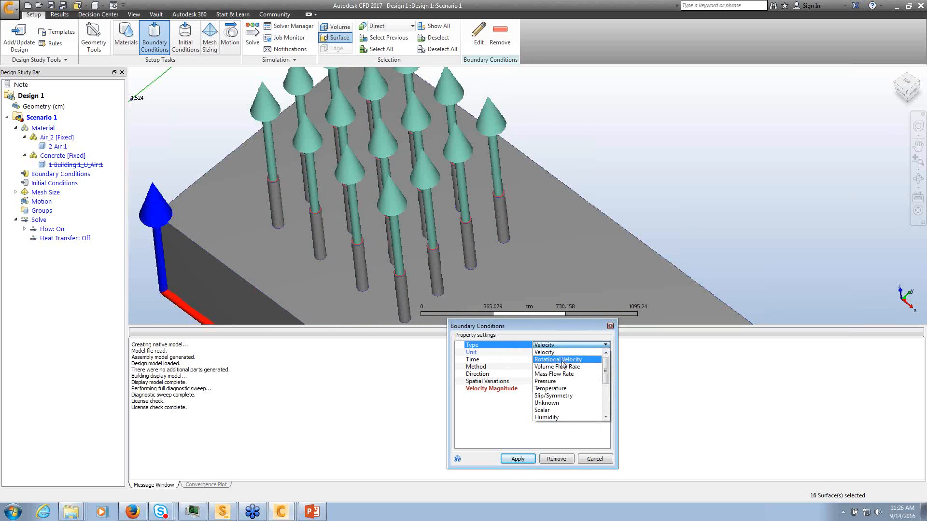
{"action": "left_click", "coordinate": [563, 366]}
{"action": "left_click", "coordinate": [563, 354]}
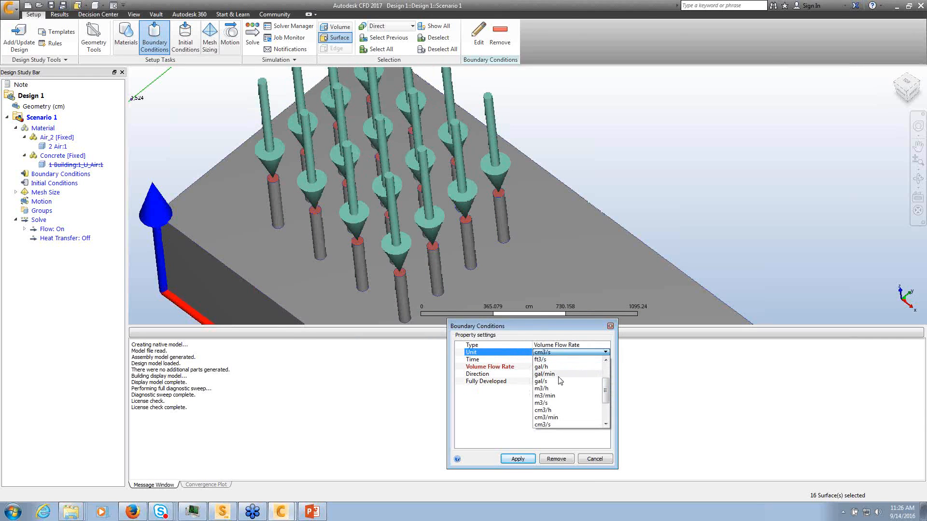
{"action": "scroll", "coordinate": [558, 377], "scroll_direction": "up", "scroll_amount": 2}
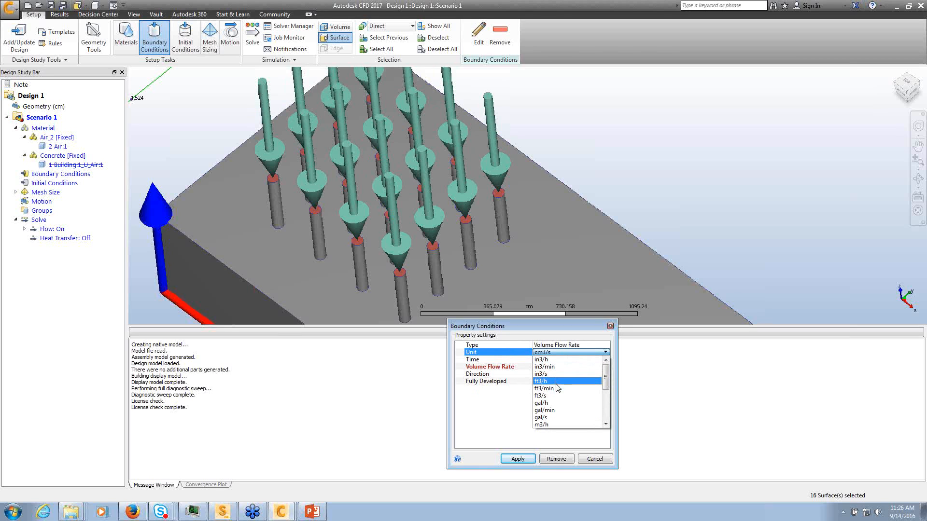
{"action": "left_click", "coordinate": [558, 388]}
{"action": "left_click", "coordinate": [556, 376]}
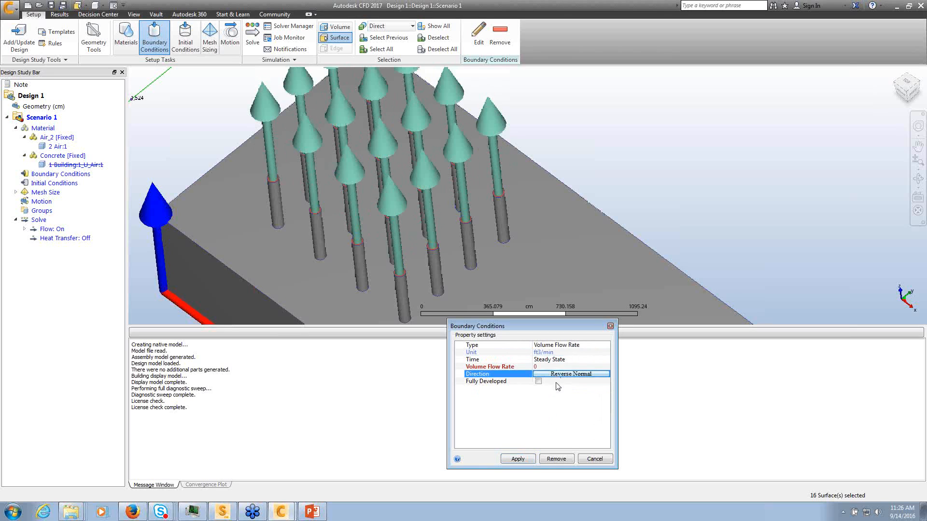
{"action": "left_click", "coordinate": [550, 366]}
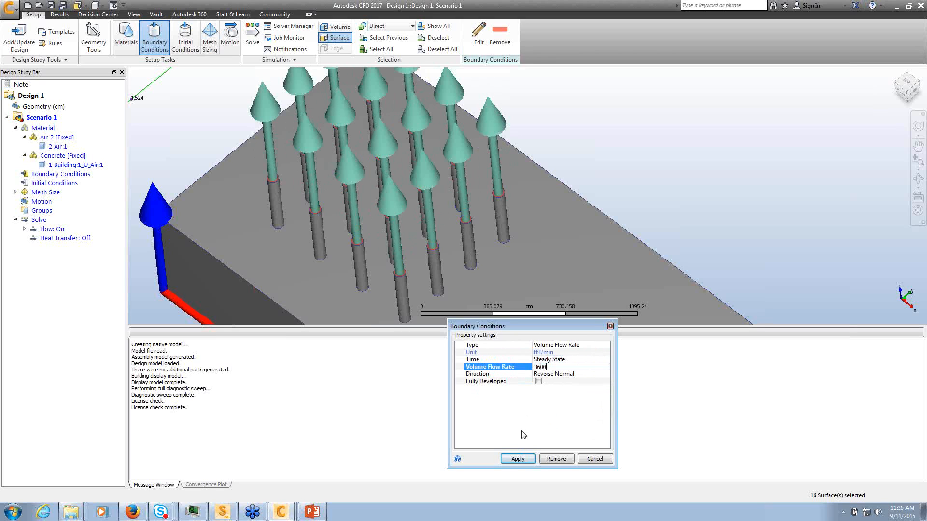
{"action": "left_click", "coordinate": [529, 460]}
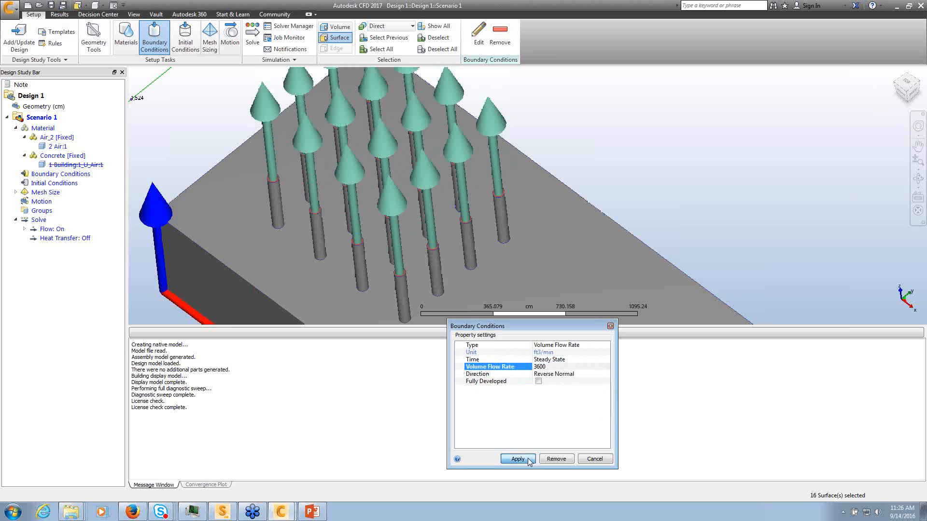
{"action": "left_click", "coordinate": [529, 461]}
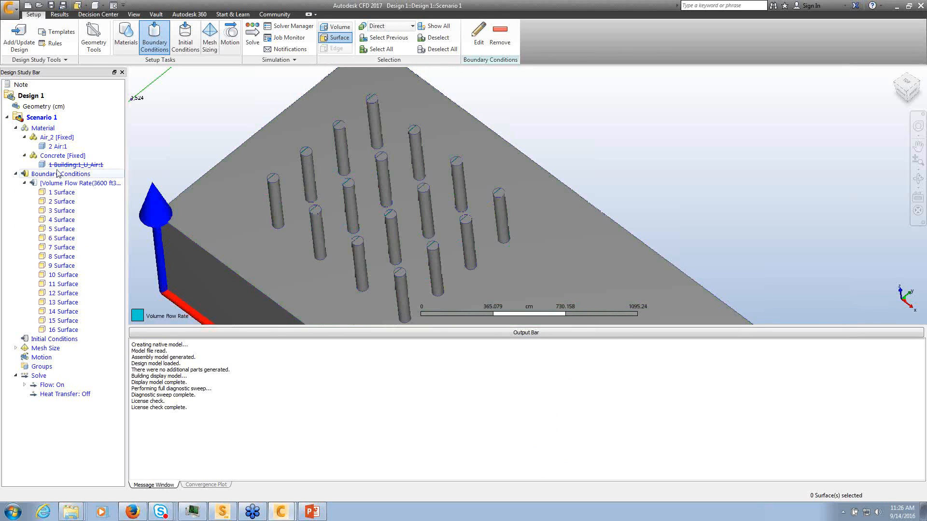
Add a steady-state scalar boundary condition of 1 to the 16 pipe-top surfaces that carry the volume flow rate
{"action": "right_click", "coordinate": [71, 187]}
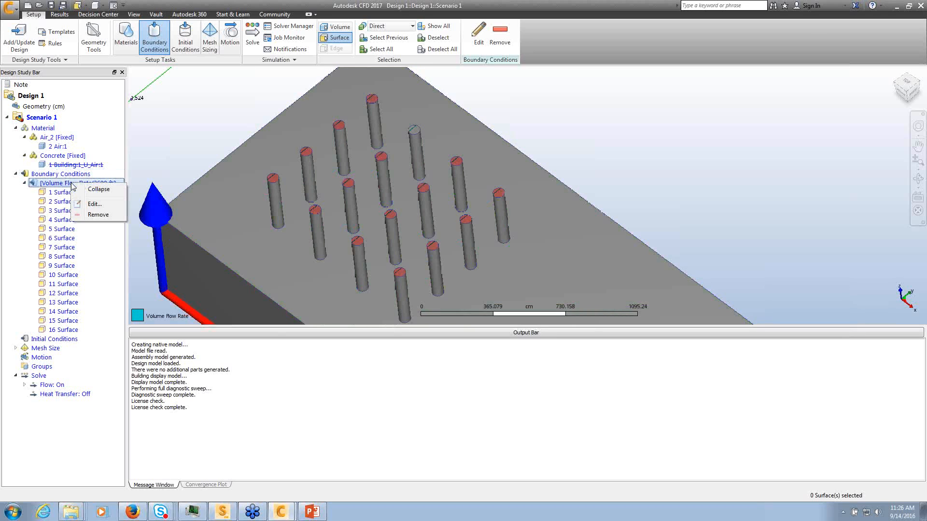
{"action": "left_click", "coordinate": [97, 205]}
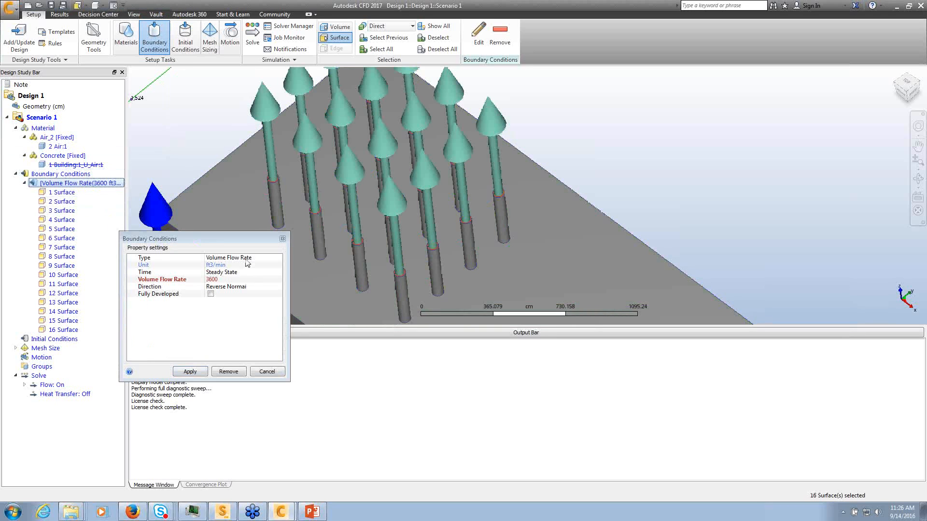
{"action": "left_click", "coordinate": [247, 261]}
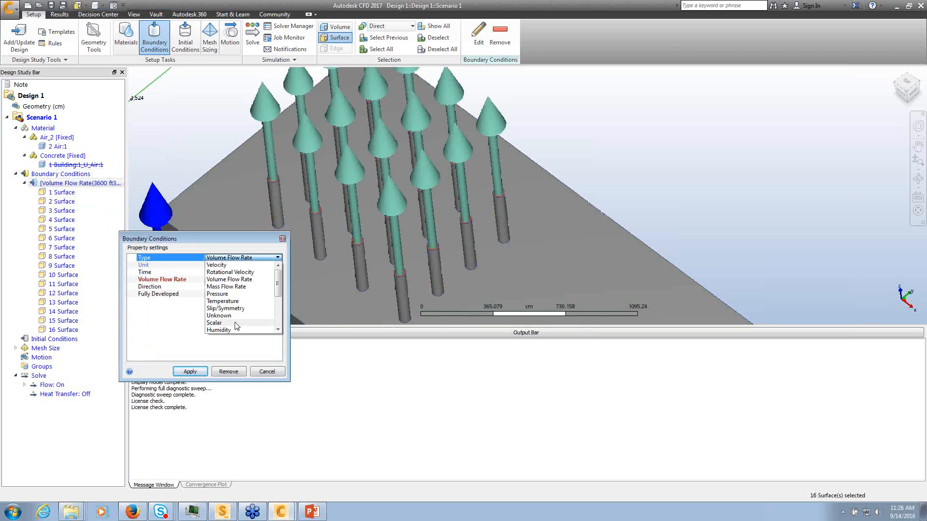
{"action": "left_click", "coordinate": [217, 322]}
{"action": "left_click", "coordinate": [216, 272]}
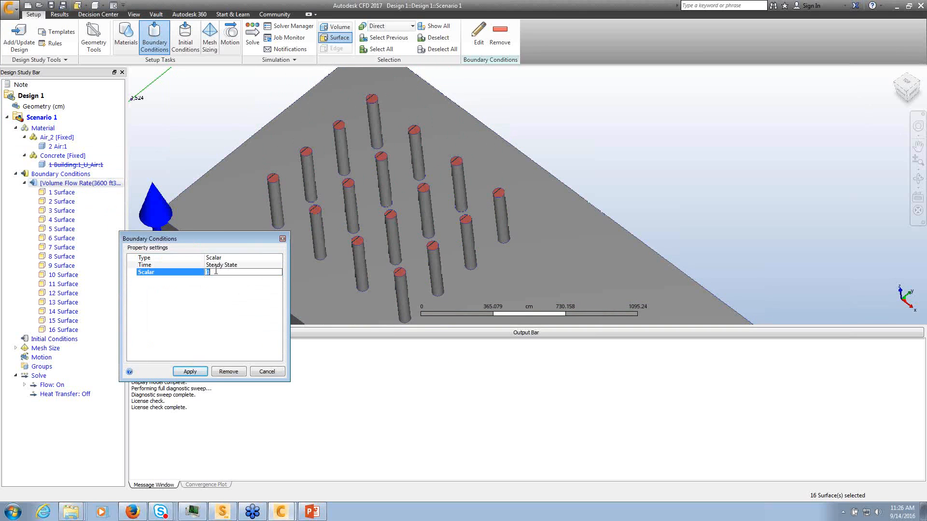
{"action": "type", "text": "1"}
{"action": "left_click", "coordinate": [193, 372]}
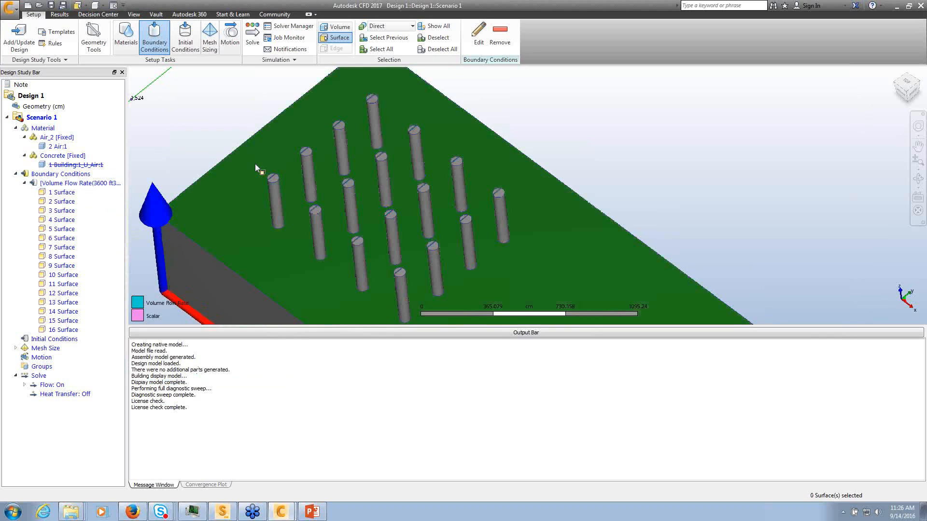
Apply a volume flow rate of 11520 ft3/min to the five rectangular openings on the building's end wall
{"action": "scroll", "coordinate": [255, 164], "scroll_direction": "down", "scroll_amount": 5}
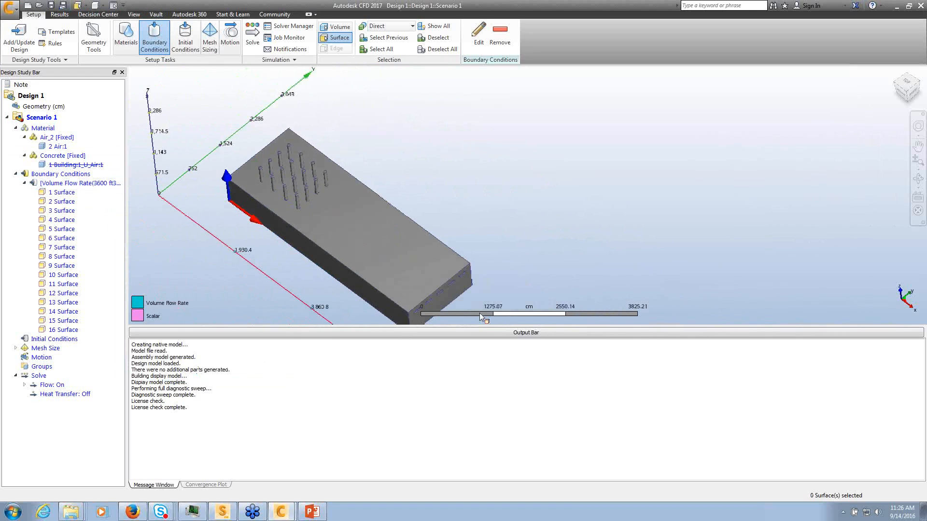
{"action": "middle_click_drag", "start_coordinate": [544, 256], "coordinate": [476, 212], "text": "shift"}
{"action": "scroll", "coordinate": [393, 169], "scroll_direction": "up", "scroll_amount": 5}
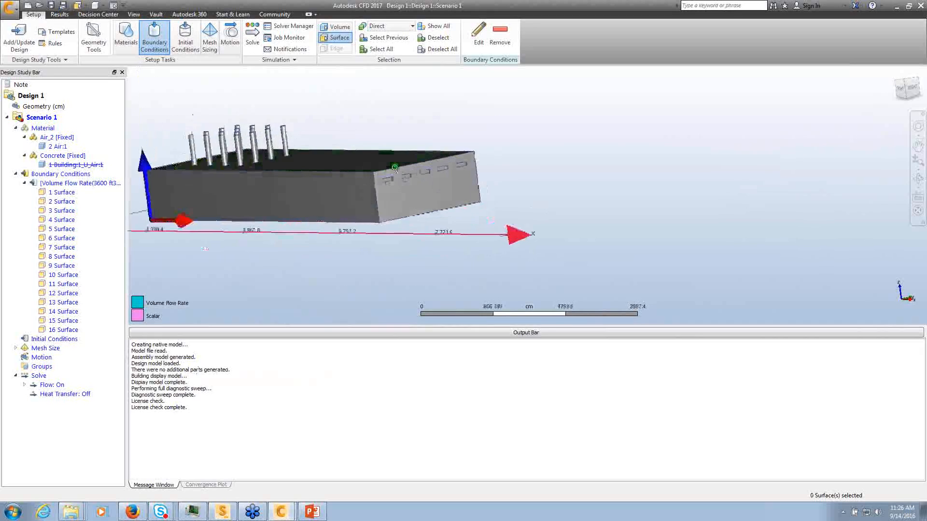
{"action": "scroll", "coordinate": [393, 170], "scroll_direction": "up", "scroll_amount": 4}
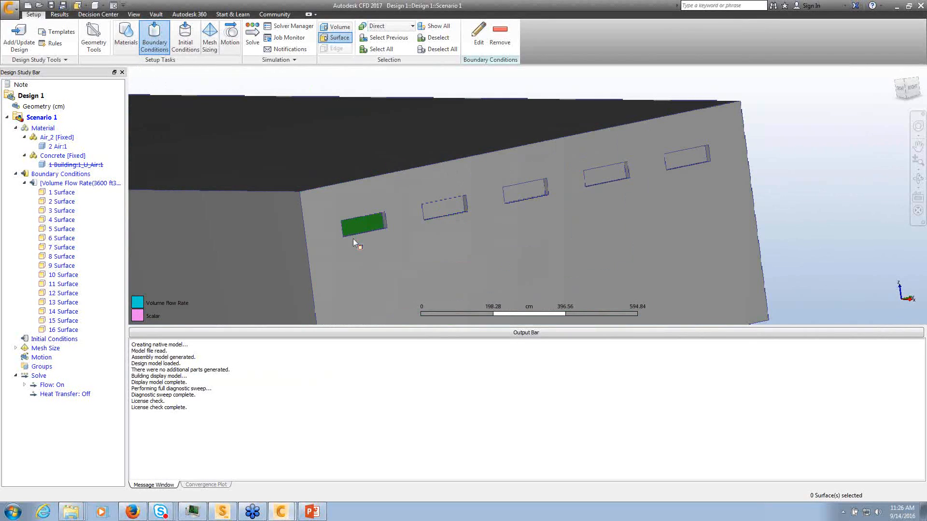
{"action": "left_click", "coordinate": [360, 222]}
{"action": "left_click", "coordinate": [446, 209]}
{"action": "left_click", "coordinate": [525, 193]}
{"action": "left_click", "coordinate": [604, 174]}
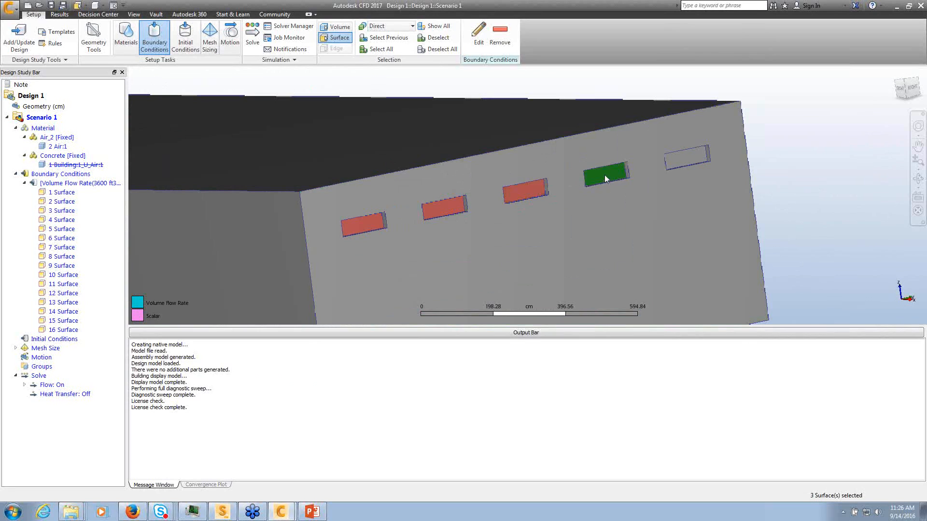
{"action": "left_click", "coordinate": [695, 158]}
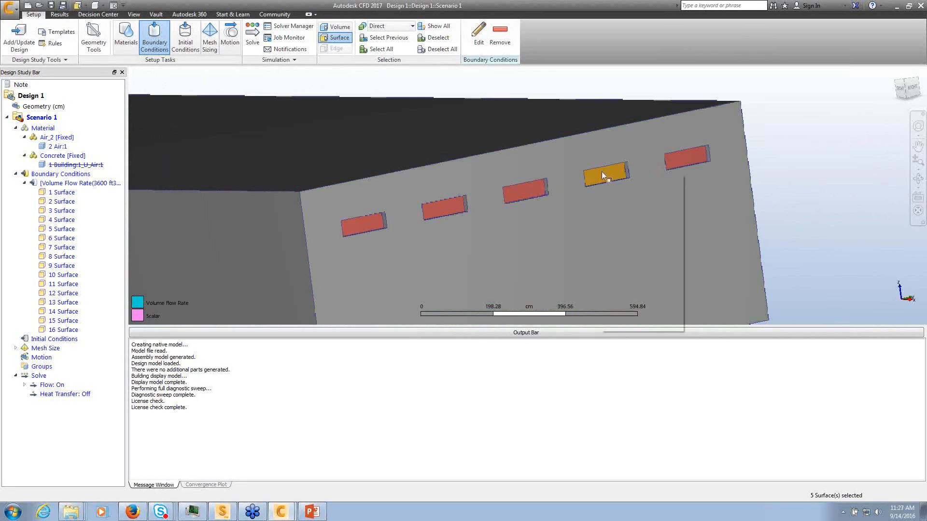
{"action": "right_click", "coordinate": [602, 172]}
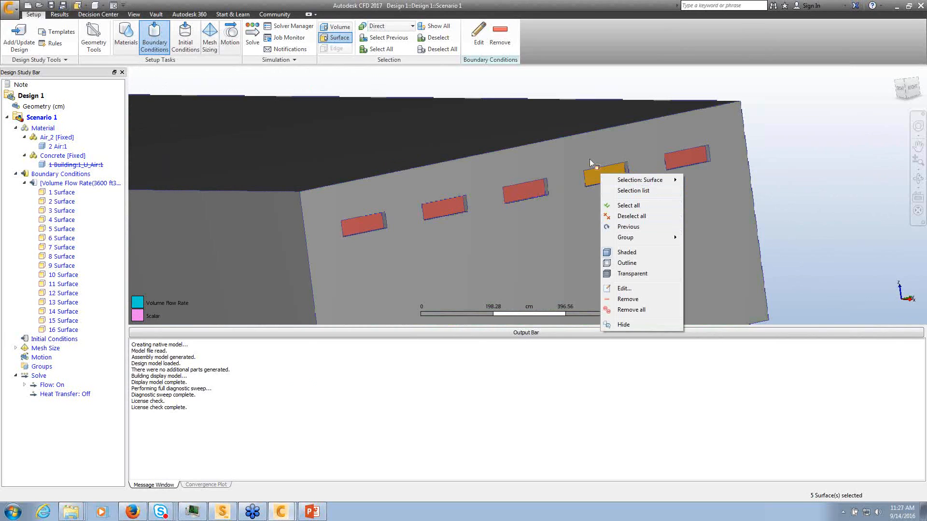
{"action": "left_click", "coordinate": [478, 46]}
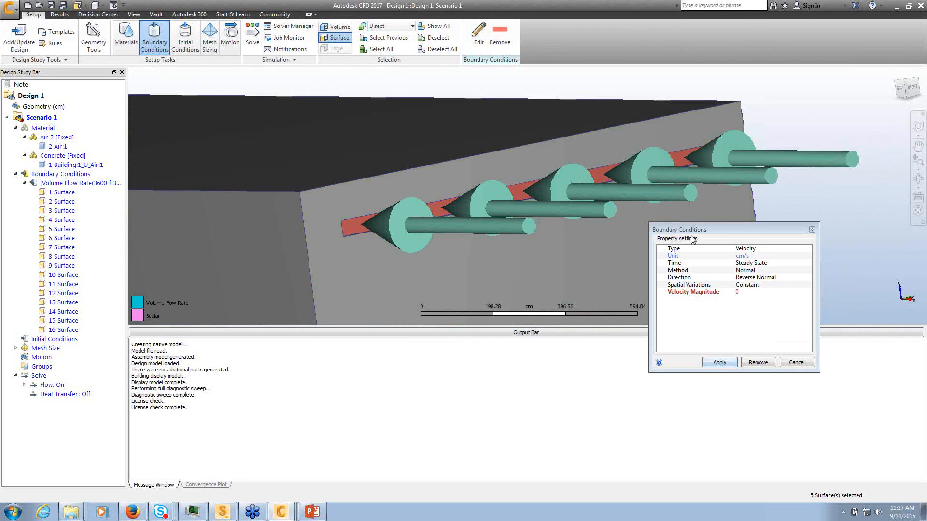
{"action": "left_click", "coordinate": [750, 250]}
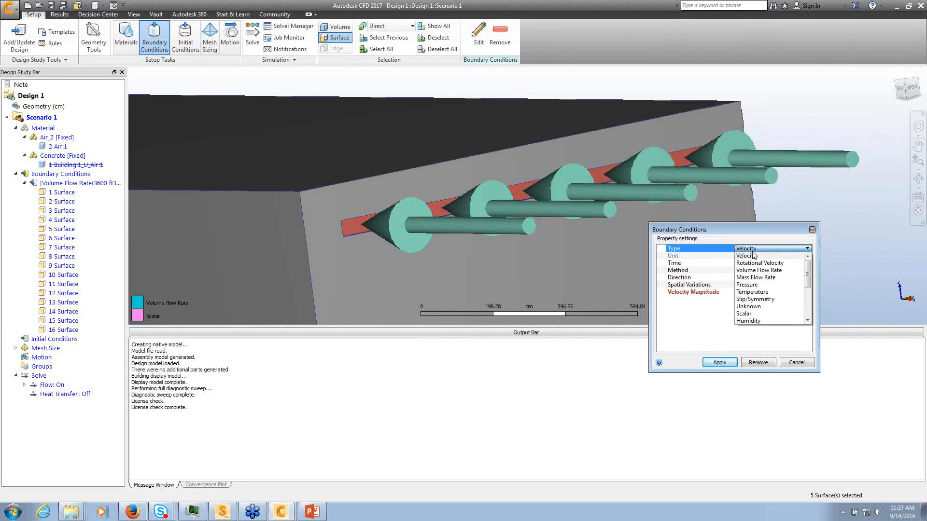
{"action": "left_click", "coordinate": [758, 270]}
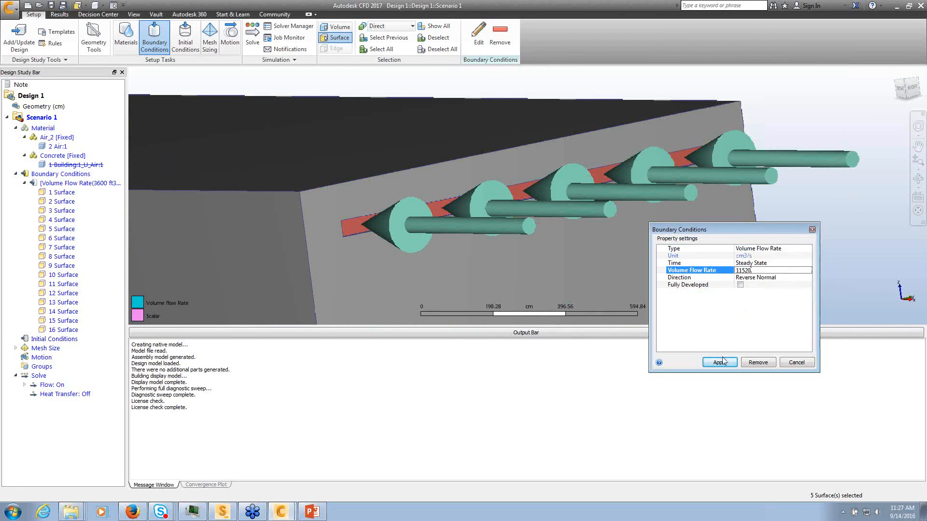
{"action": "left_click", "coordinate": [764, 256]}
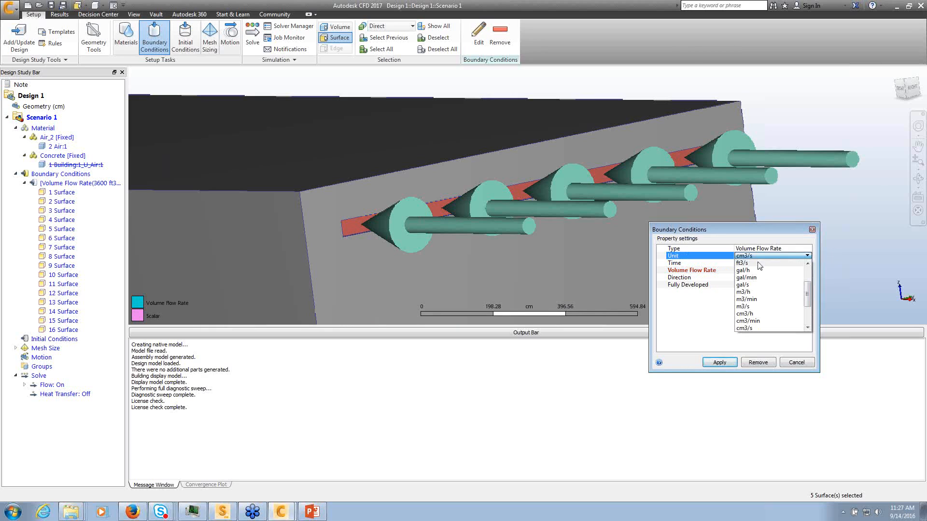
{"action": "scroll", "coordinate": [756, 273], "scroll_direction": "up", "scroll_amount": 1}
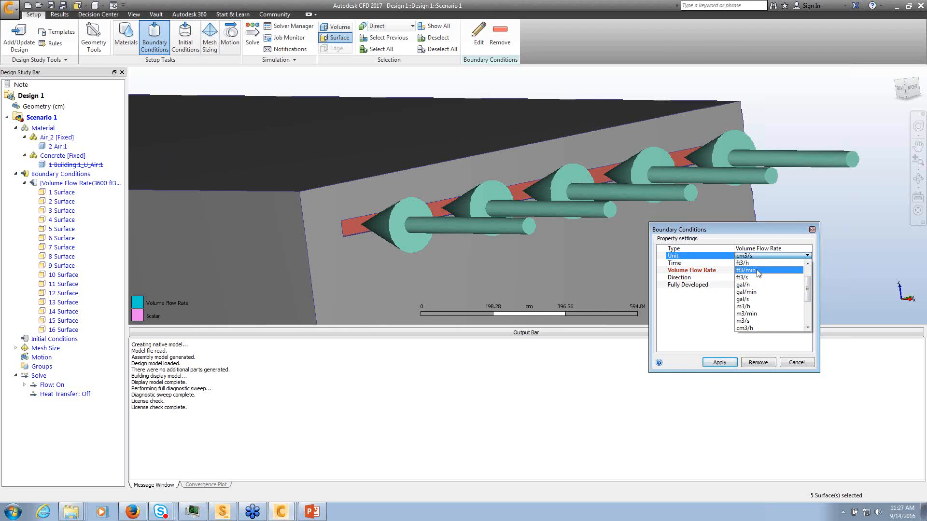
{"action": "left_click", "coordinate": [757, 270]}
{"action": "left_click", "coordinate": [724, 362]}
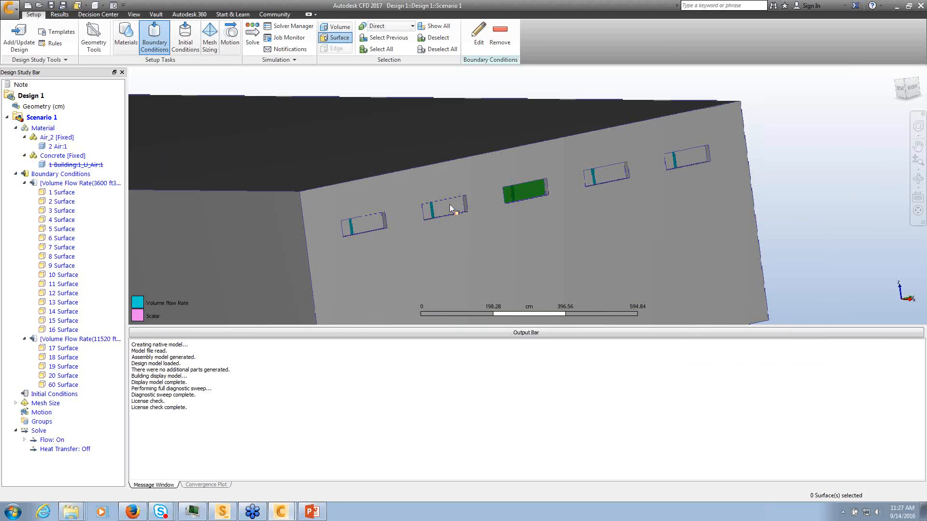
Apply a steady-state normal velocity of 5 mph to the outer air domain's end face at the X origin
{"action": "scroll", "coordinate": [700, 189], "scroll_direction": "down", "scroll_amount": 5}
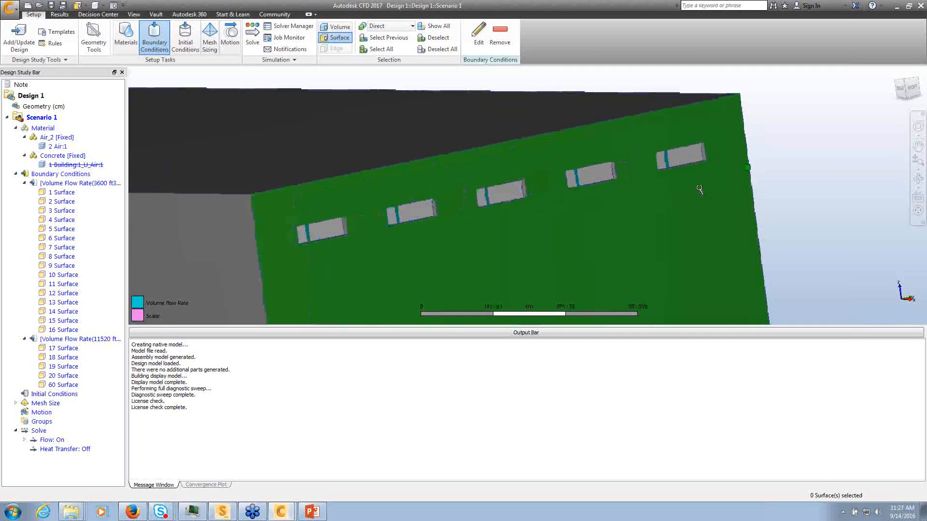
{"action": "scroll", "coordinate": [636, 146], "scroll_direction": "down", "scroll_amount": 4}
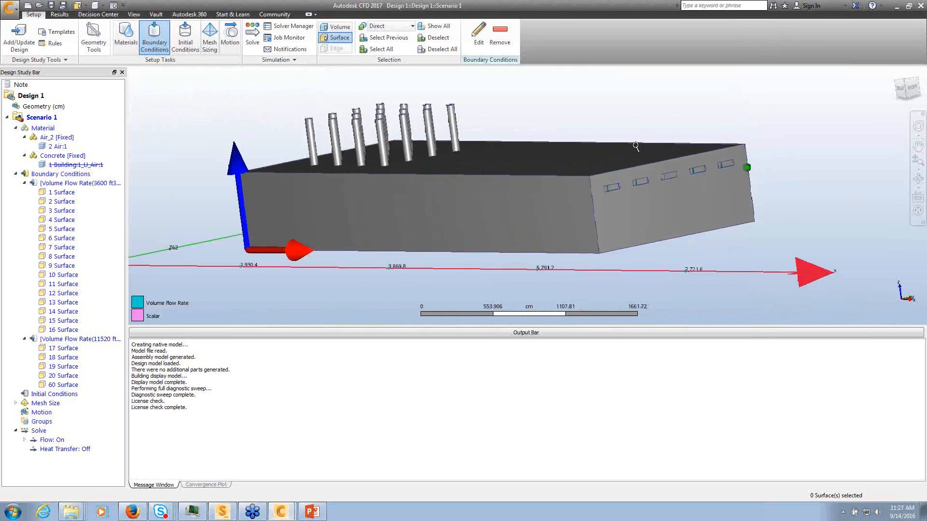
{"action": "middle_click", "coordinate": [175, 110], "text": "ctrl"}
{"action": "scroll", "coordinate": [409, 178], "scroll_direction": "up", "scroll_amount": 5}
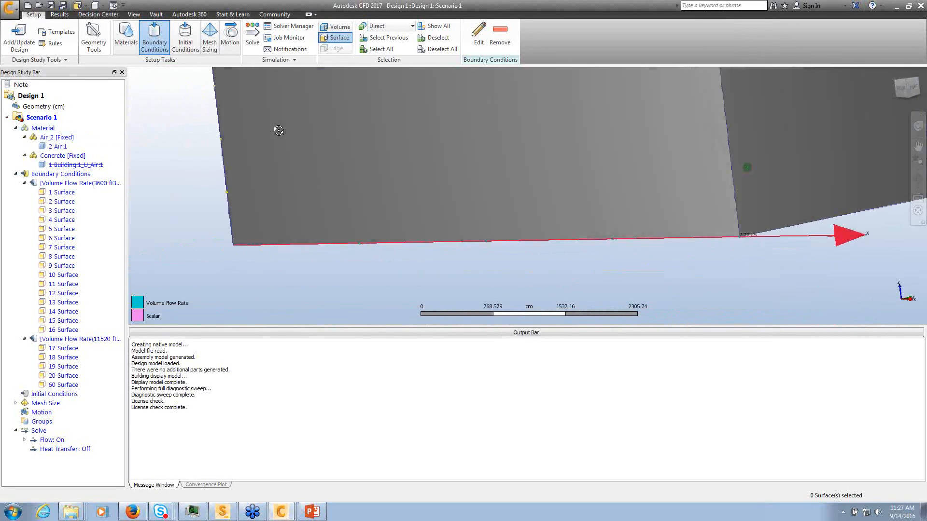
{"action": "scroll", "coordinate": [410, 178], "scroll_direction": "down", "scroll_amount": 6}
{"action": "middle_click_drag", "start_coordinate": [463, 171], "coordinate": [332, 188], "text": "shift"}
{"action": "left_click", "coordinate": [332, 184]}
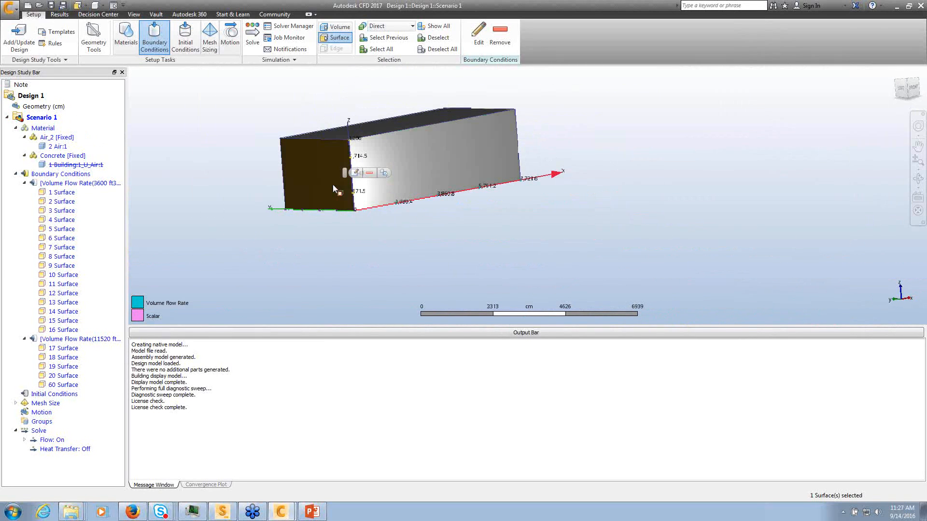
{"action": "left_click", "coordinate": [356, 173]}
{"action": "left_click", "coordinate": [493, 268]}
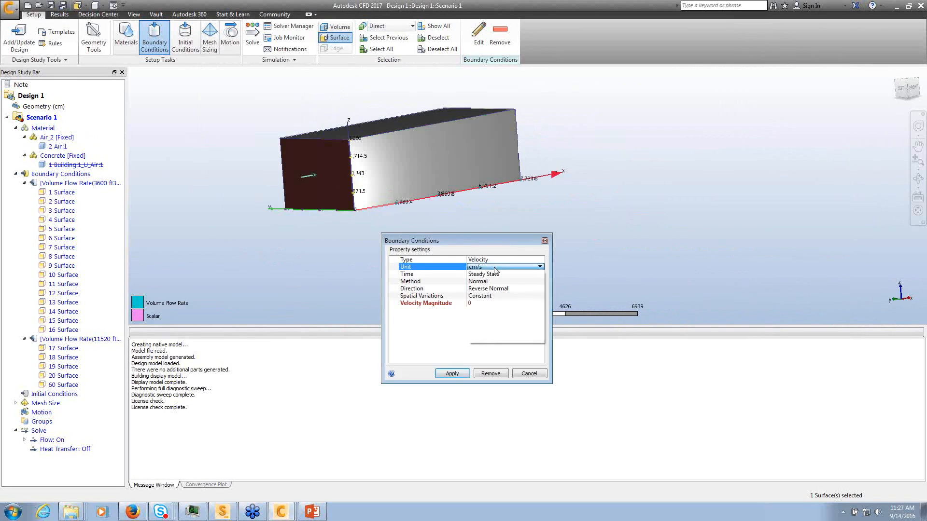
{"action": "scroll", "coordinate": [493, 299], "scroll_direction": "down", "scroll_amount": 2}
{"action": "left_click", "coordinate": [489, 339]}
{"action": "left_click", "coordinate": [485, 303]}
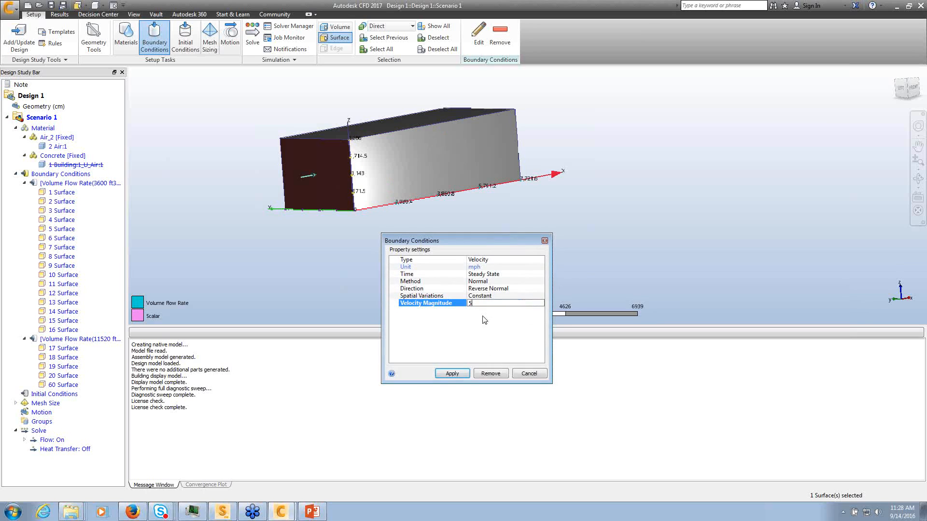
{"action": "left_click", "coordinate": [460, 375]}
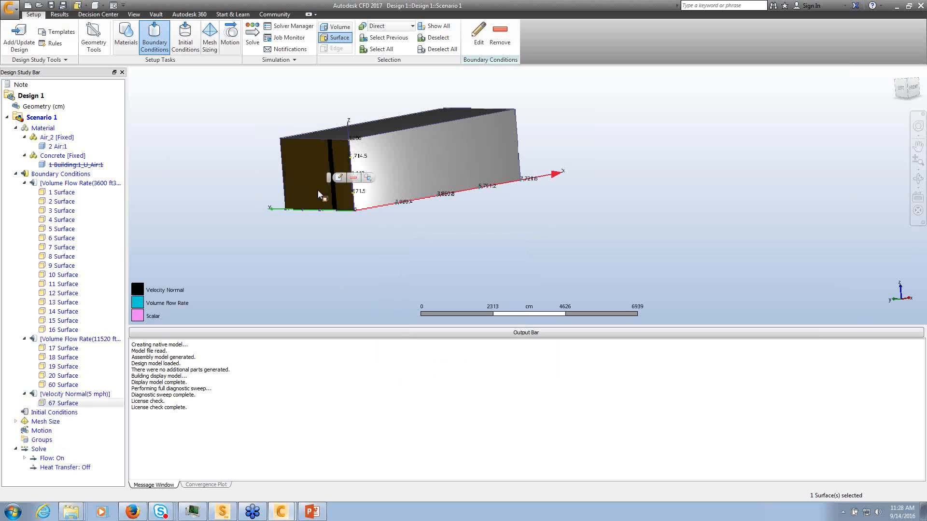
Add a steady-state scalar boundary condition to the same domain end face that carries the 5 mph velocity
{"action": "left_click", "coordinate": [339, 177]}
{"action": "left_click", "coordinate": [496, 266]}
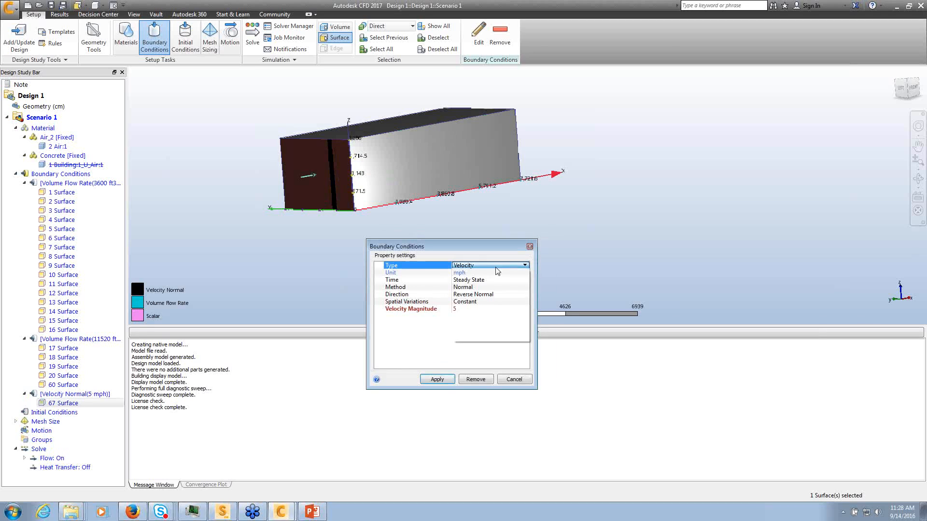
{"action": "left_click", "coordinate": [496, 266]}
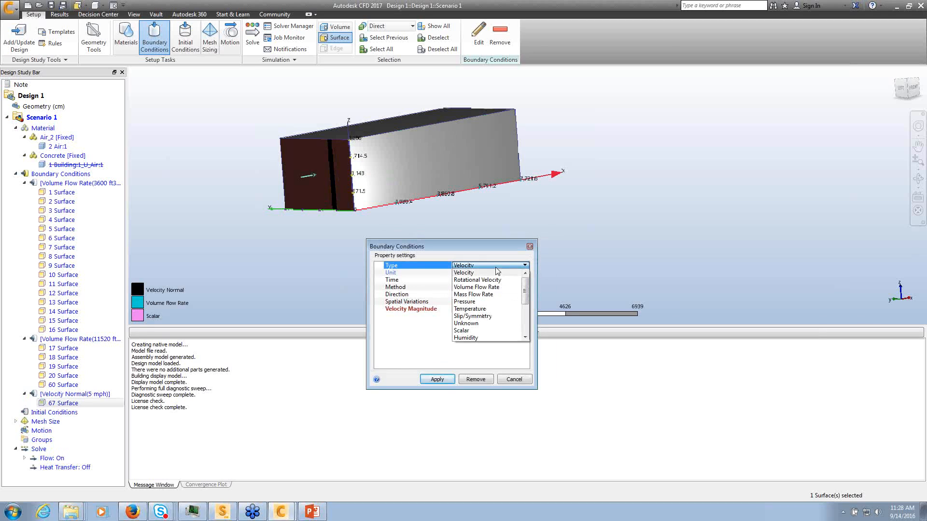
{"action": "left_click", "coordinate": [472, 331]}
{"action": "left_click", "coordinate": [462, 281]}
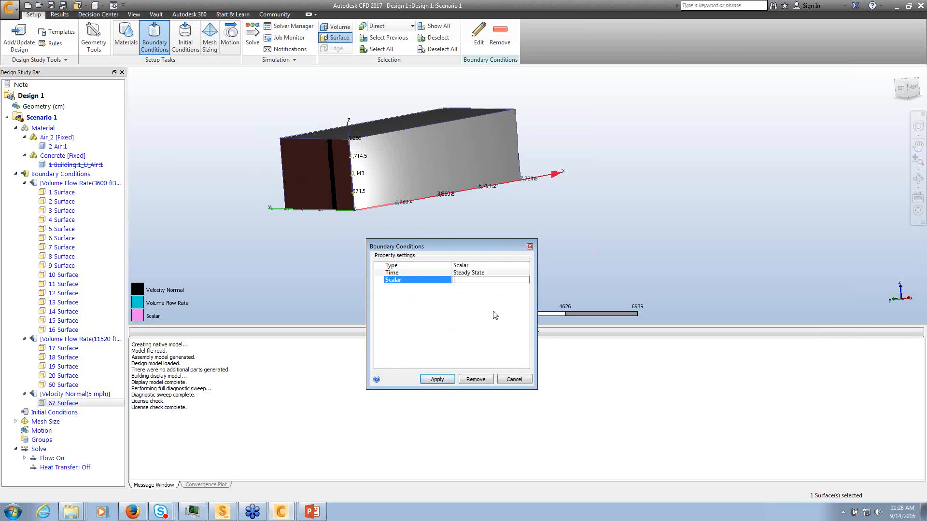
{"action": "left_click", "coordinate": [438, 379]}
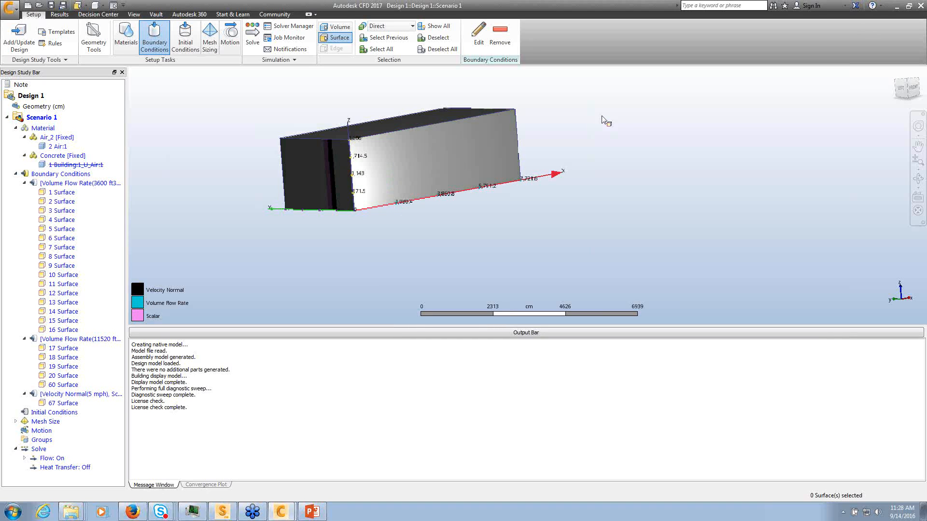
Apply a static gage pressure of 0 psi to the air domain's opposite end face
{"action": "middle_click_drag", "start_coordinate": [596, 117], "coordinate": [456, 143], "text": "shift"}
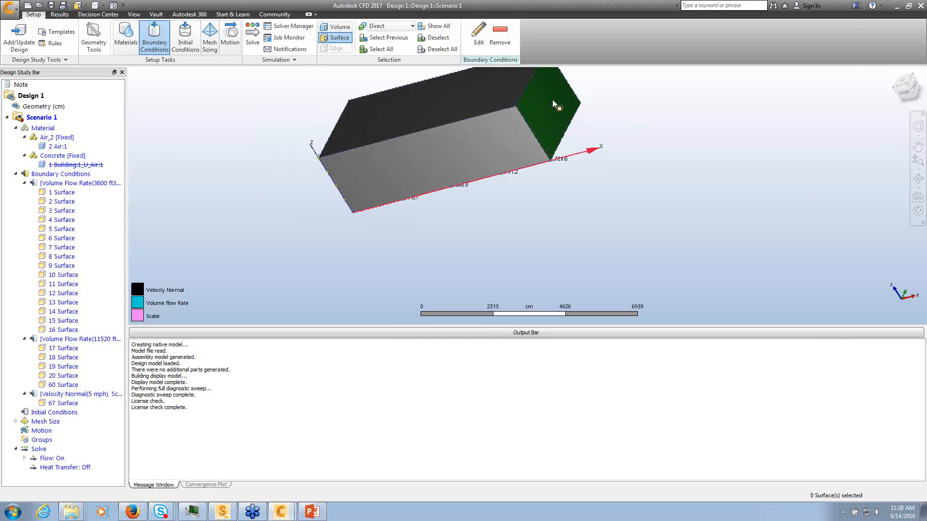
{"action": "left_click", "coordinate": [554, 104]}
{"action": "left_click", "coordinate": [575, 87]}
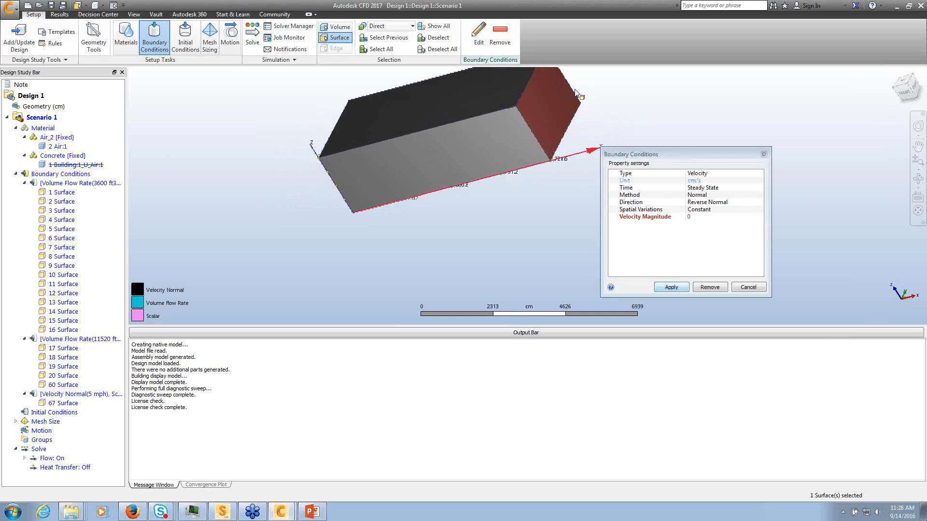
{"action": "left_click", "coordinate": [705, 174]}
{"action": "left_click", "coordinate": [722, 210]}
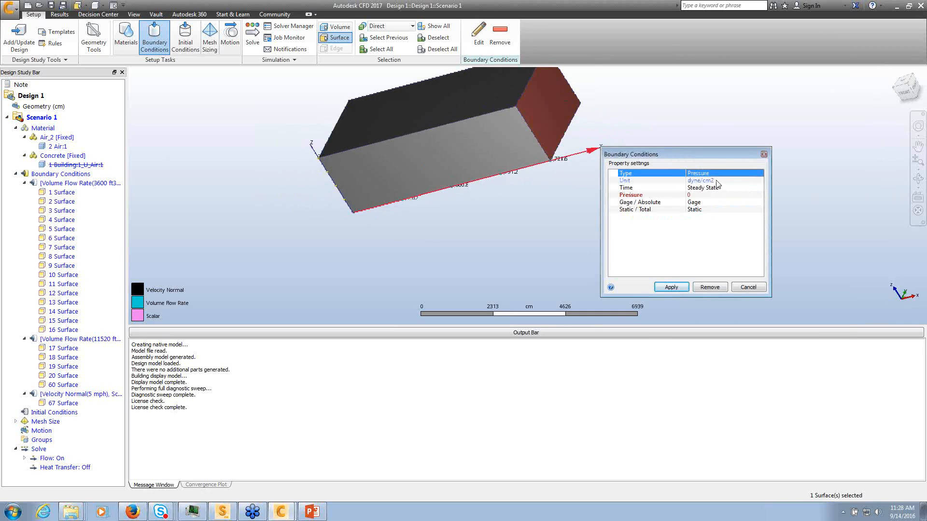
{"action": "left_click", "coordinate": [717, 181]}
{"action": "left_click", "coordinate": [718, 191]}
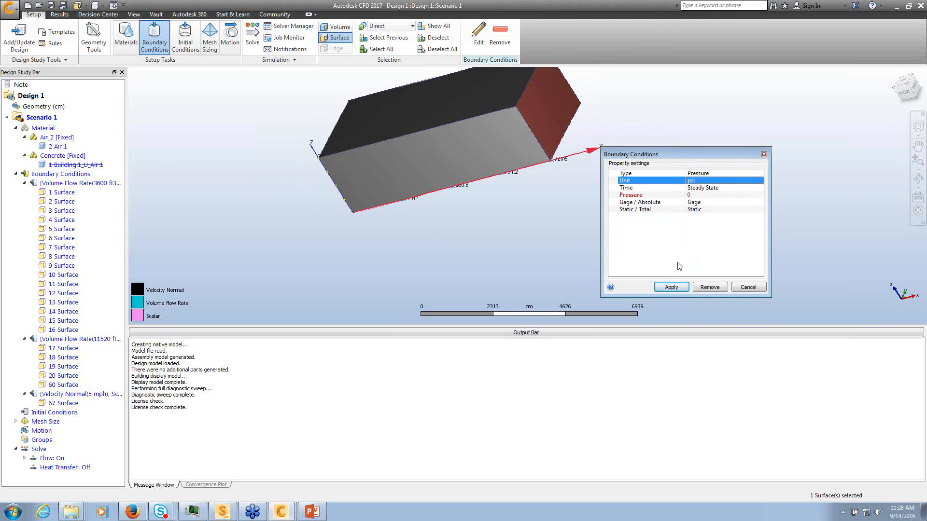
{"action": "left_click", "coordinate": [671, 287]}
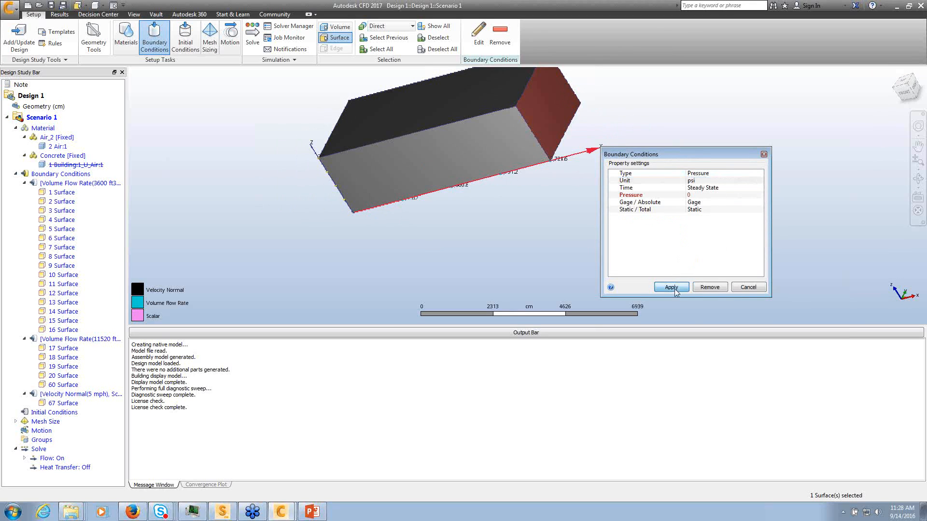
Assign a Slip/Symmetry boundary condition to the air domain's three long outer faces
{"action": "left_click", "coordinate": [491, 153]}
{"action": "middle_click_drag", "start_coordinate": [768, 164], "coordinate": [596, 156], "text": "shift"}
{"action": "left_click", "coordinate": [459, 153]}
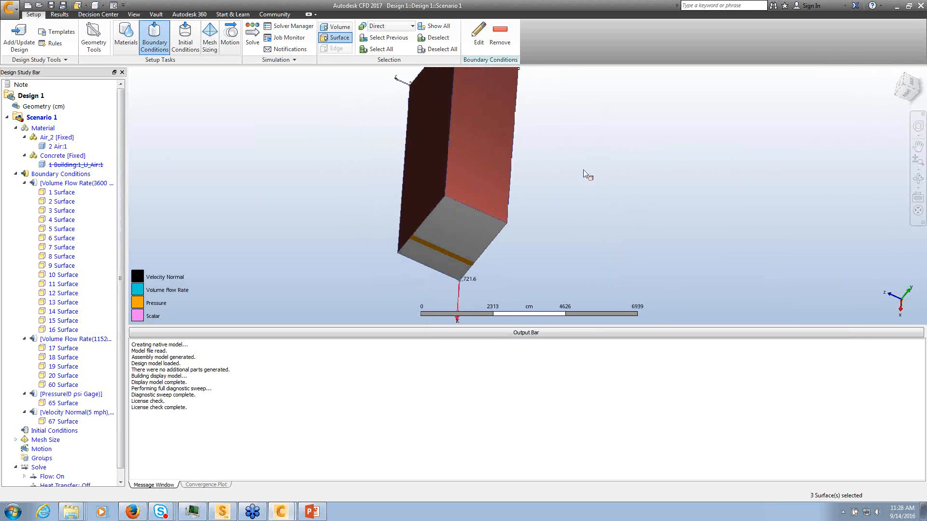
{"action": "middle_click_drag", "start_coordinate": [548, 196], "coordinate": [627, 77], "text": "shift"}
{"action": "left_click", "coordinate": [478, 36]}
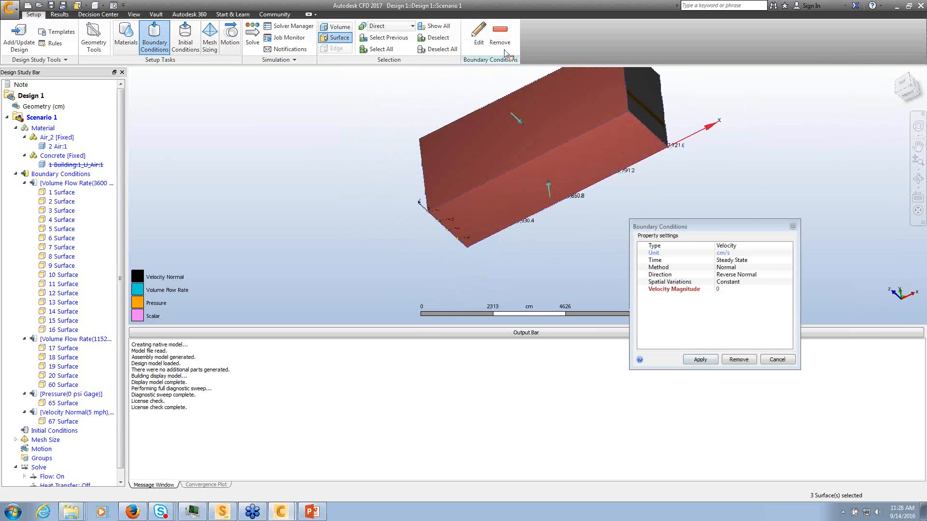
{"action": "left_click", "coordinate": [743, 246]}
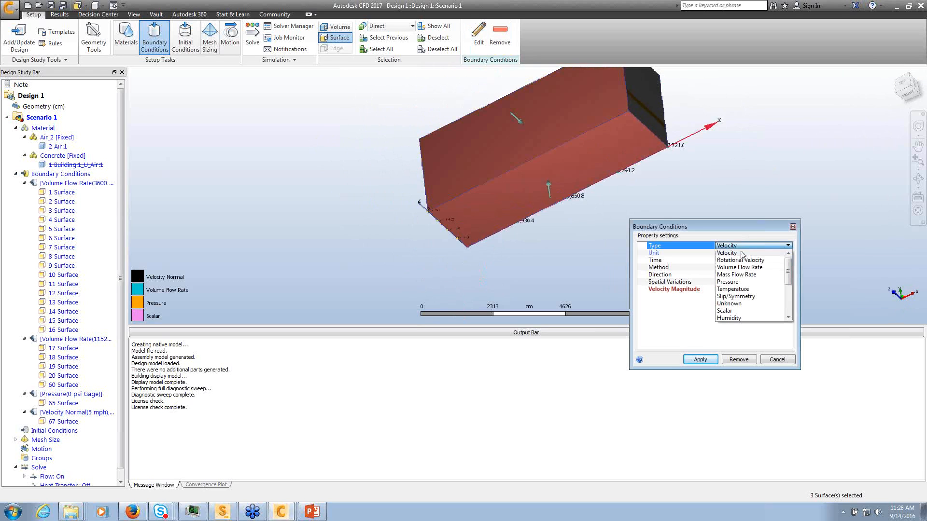
{"action": "left_click", "coordinate": [753, 296]}
{"action": "left_click", "coordinate": [700, 360]}
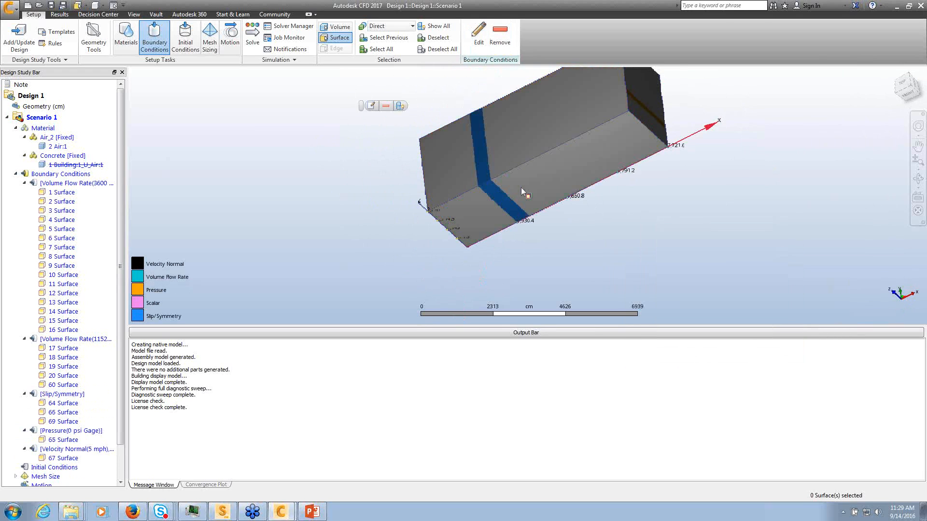
Review the advection scheme options in the solution controls of the solve setup
{"action": "left_click", "coordinate": [252, 34]}
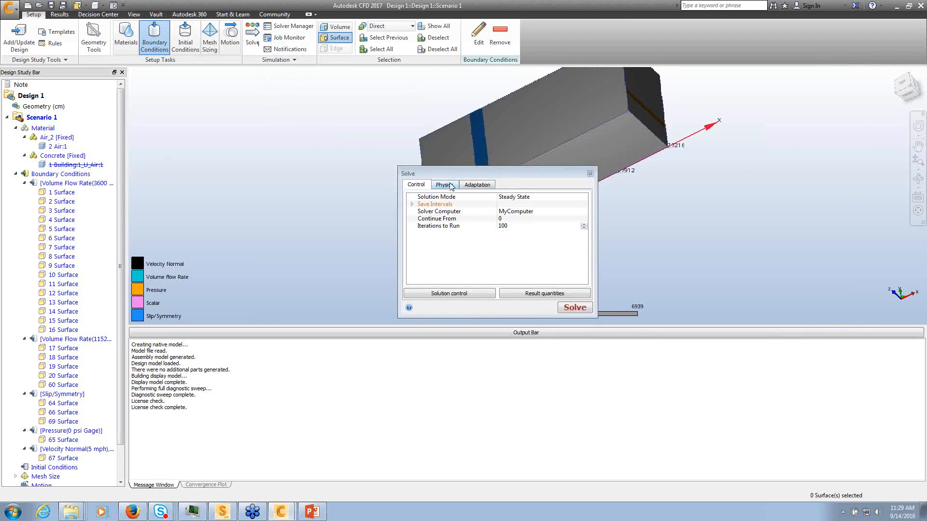
{"action": "left_click", "coordinate": [477, 293]}
{"action": "left_click", "coordinate": [597, 191]}
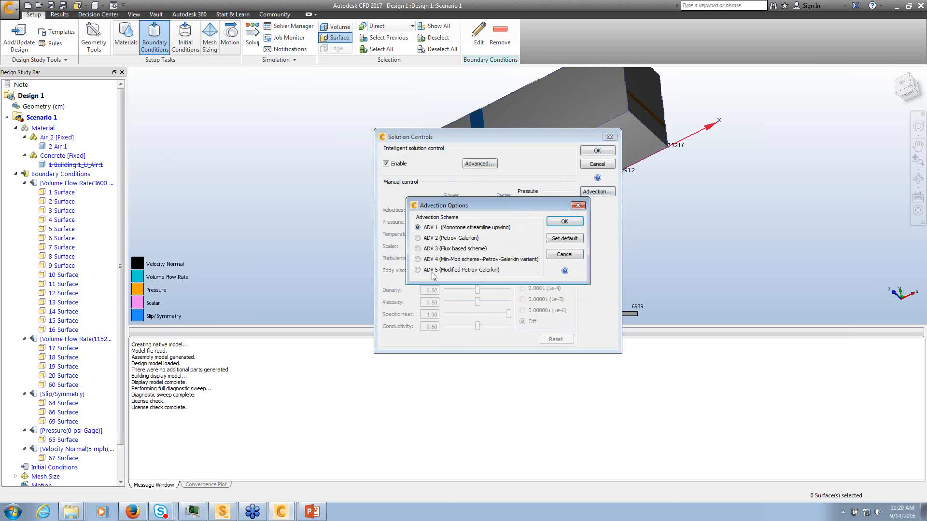
{"action": "left_click", "coordinate": [564, 223]}
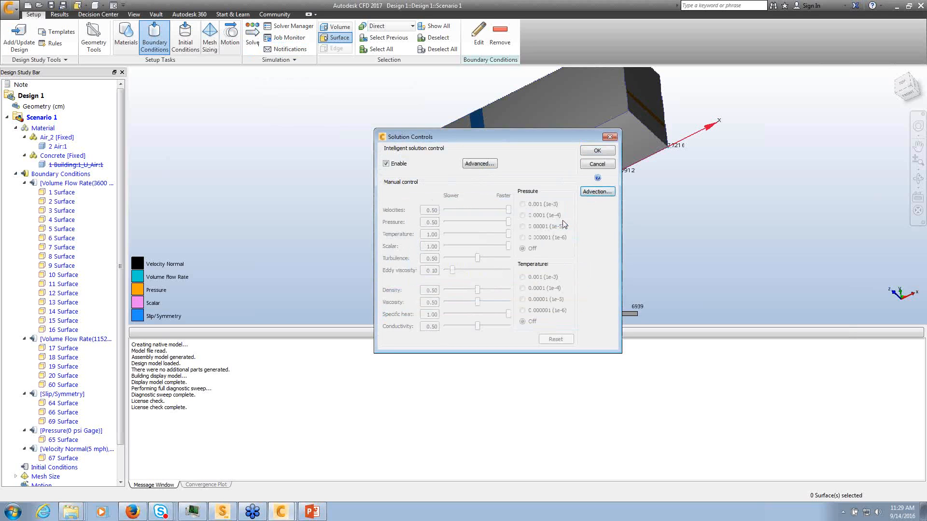
{"action": "left_click", "coordinate": [598, 154]}
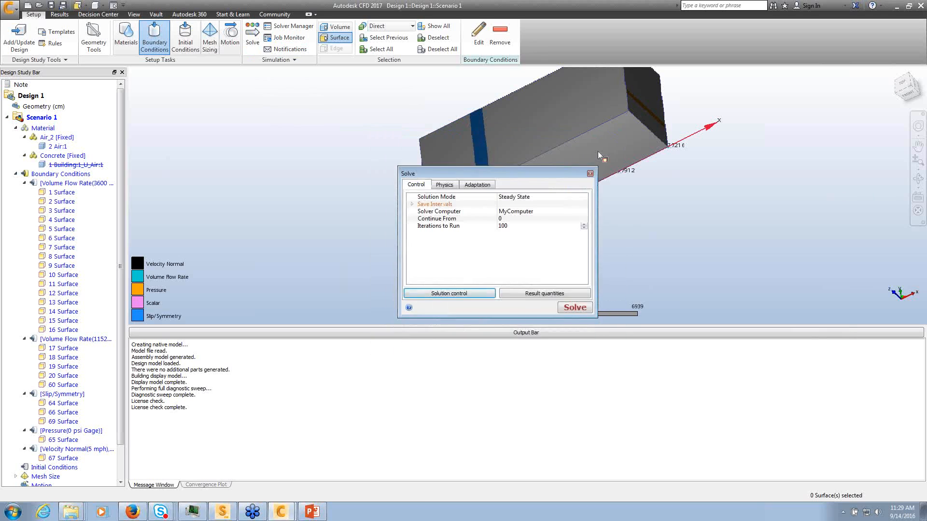
Enable General scalar in the advanced physics settings with a diffusion coefficient of 0.15 cm2/s
{"action": "left_click", "coordinate": [445, 185]}
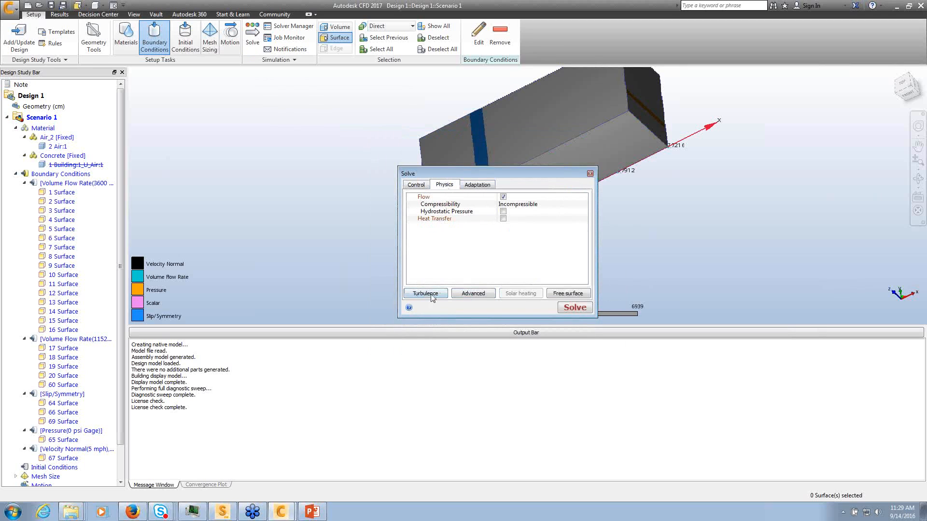
{"action": "left_click", "coordinate": [480, 295]}
{"action": "left_click", "coordinate": [437, 217]}
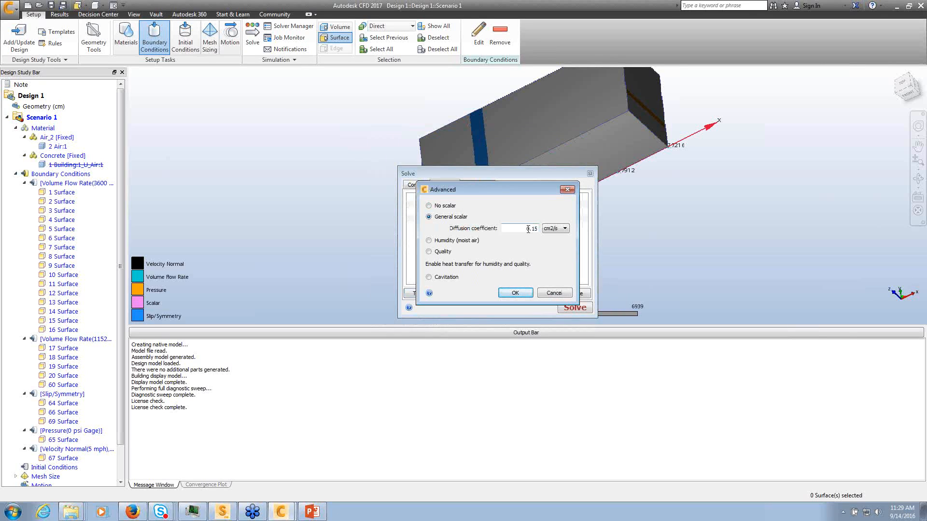
{"action": "left_click", "coordinate": [515, 293]}
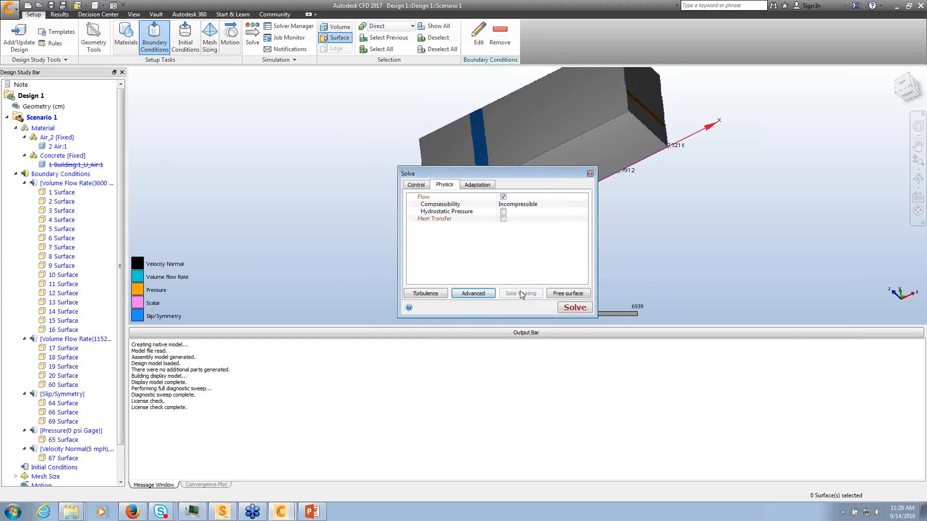
Set the iterations to run to 500 and close the solve setup without starting the run
{"action": "left_click", "coordinate": [417, 185]}
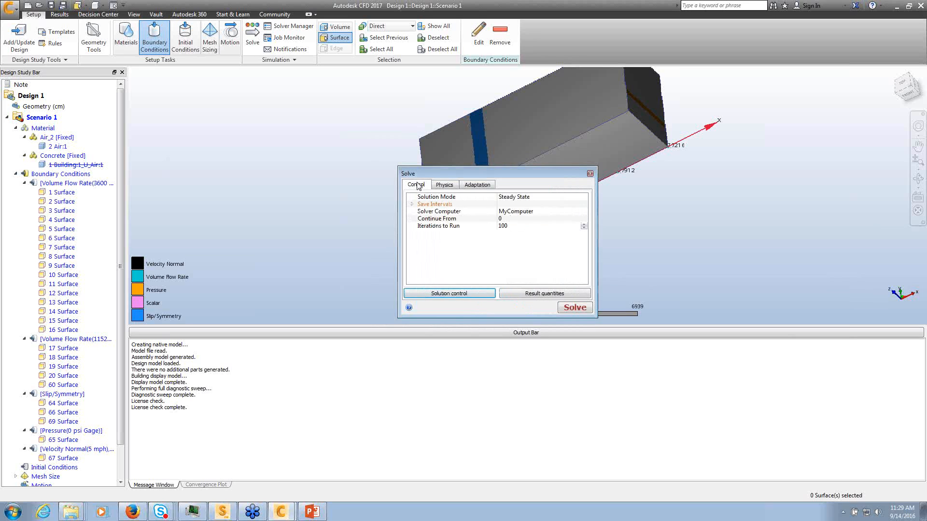
{"action": "left_click", "coordinate": [524, 227]}
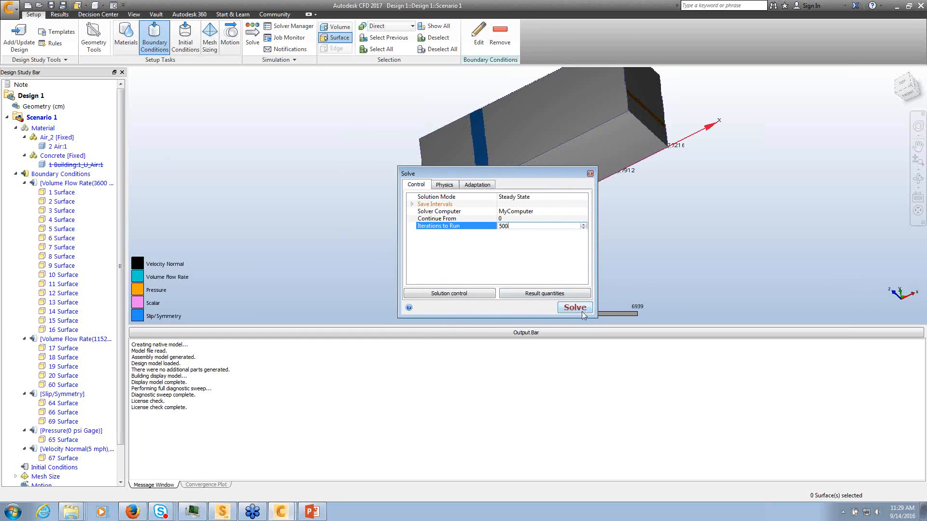
{"action": "left_click", "coordinate": [591, 174]}
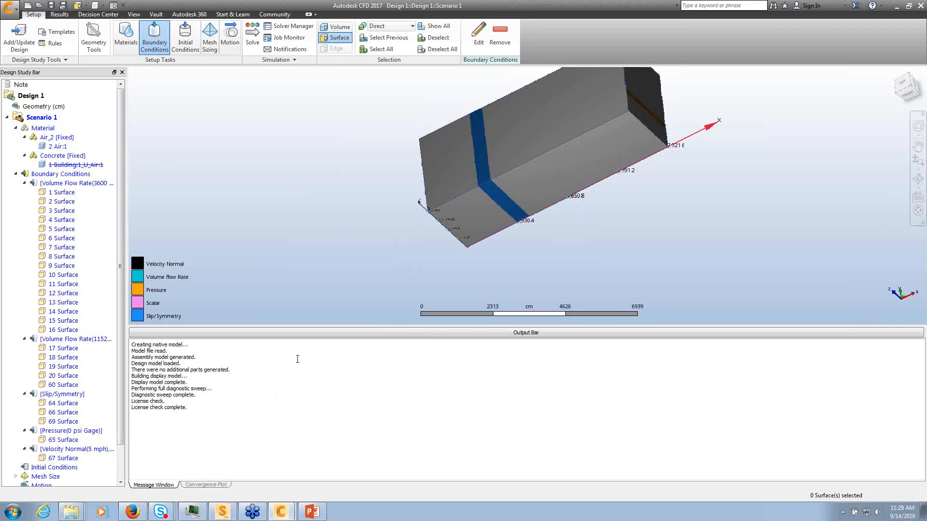
Switch to the solved 5 MPH Air Variable Scalar Mixing study and view its scenario comparison images and global results
{"action": "left_click", "coordinate": [284, 515]}
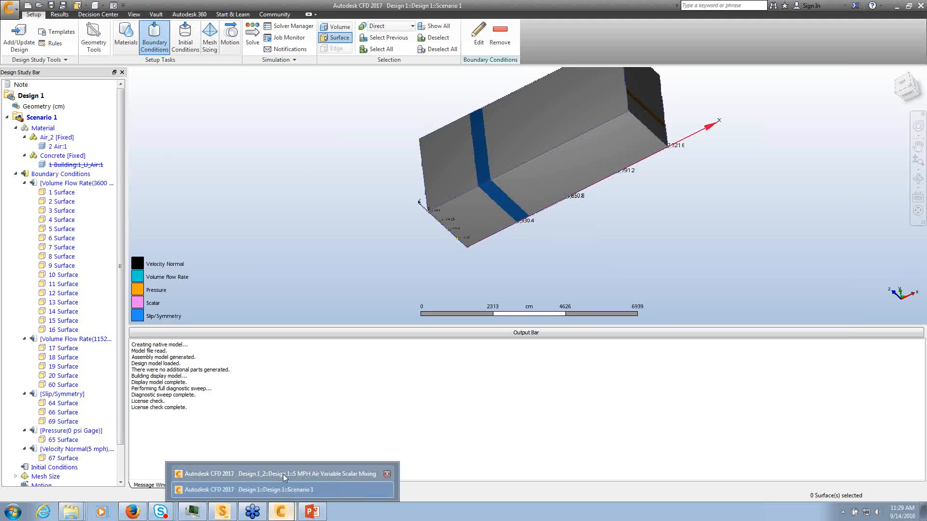
{"action": "left_click", "coordinate": [283, 474]}
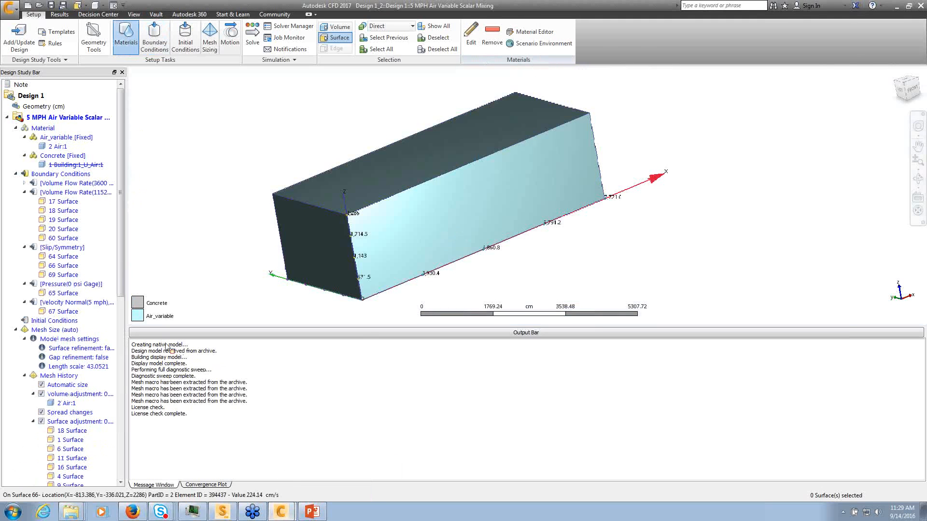
{"action": "left_click", "coordinate": [6, 118]}
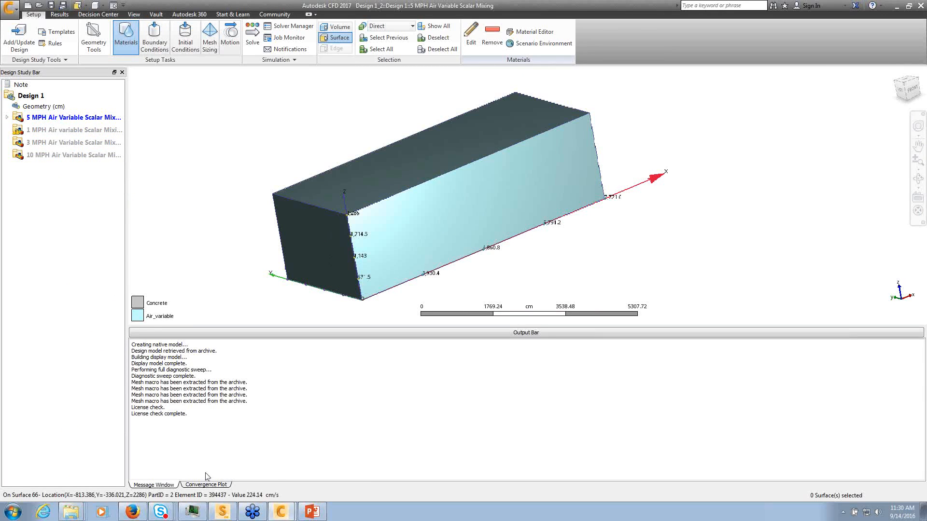
{"action": "left_click", "coordinate": [106, 15]}
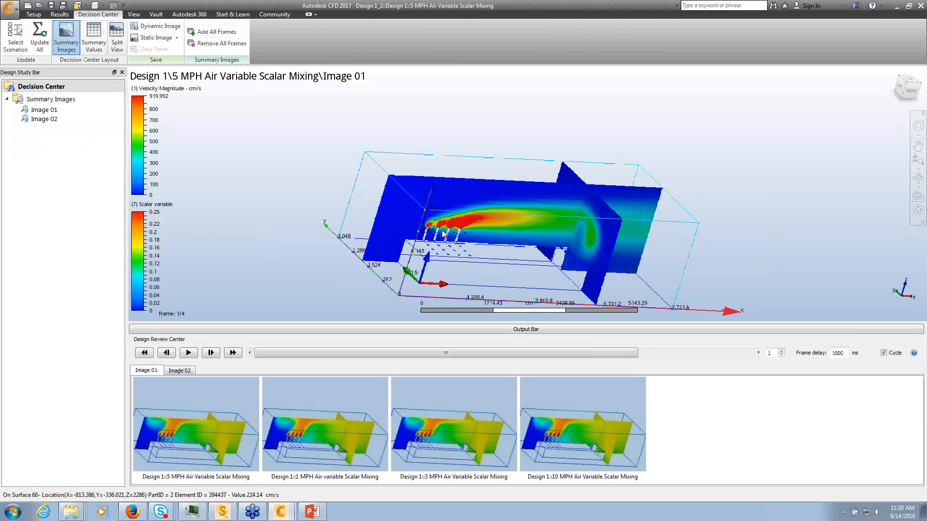
{"action": "left_click", "coordinate": [60, 16]}
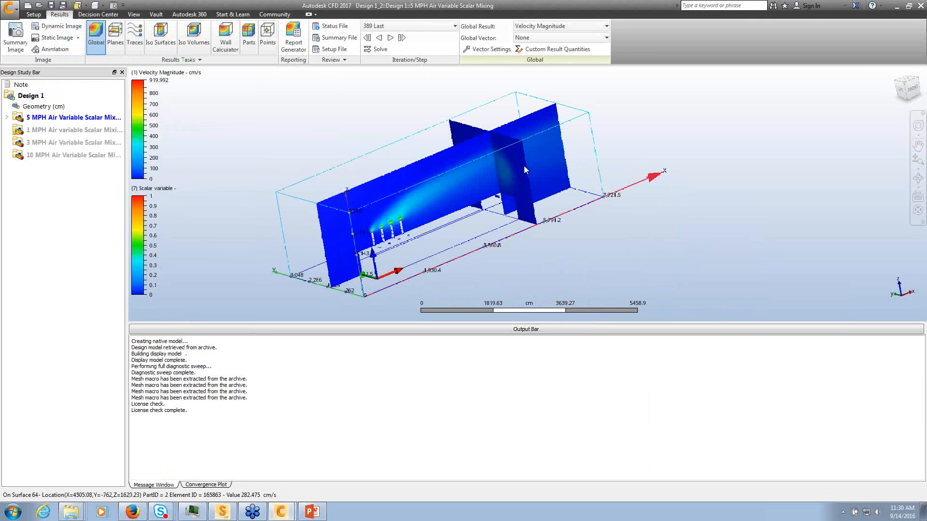
Enable a user-specified range on the Scalar variable legend with a maximum of 0.25 for the 5 MPH study's planes
{"action": "left_click", "coordinate": [115, 38]}
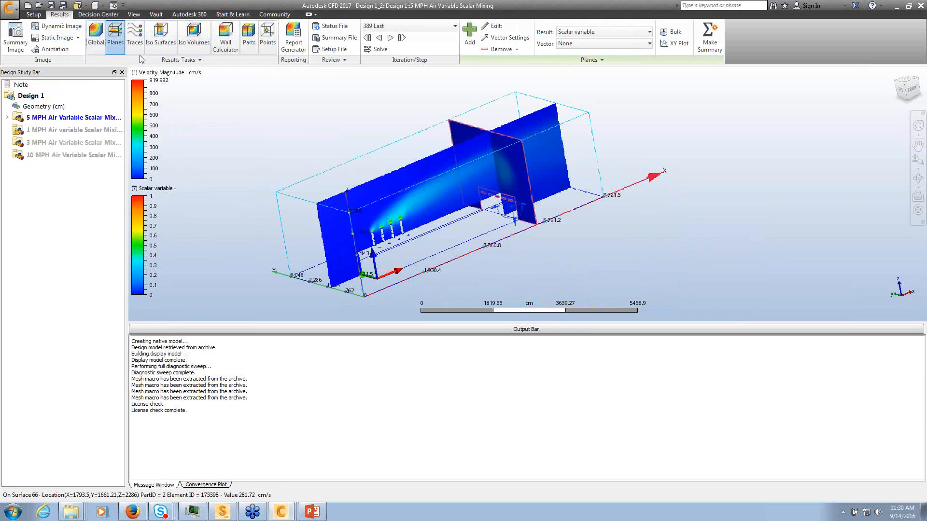
{"action": "left_click", "coordinate": [411, 202]}
{"action": "right_click", "coordinate": [144, 237]}
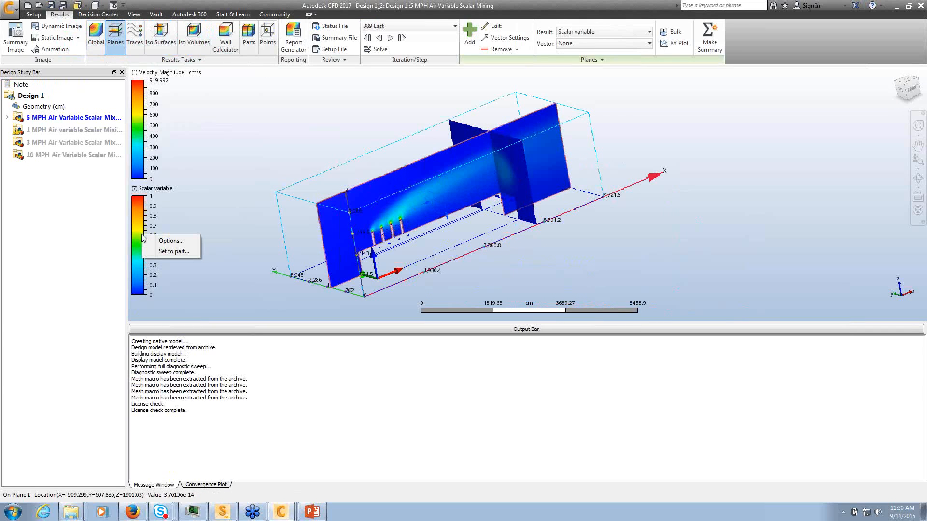
{"action": "left_click", "coordinate": [170, 241]}
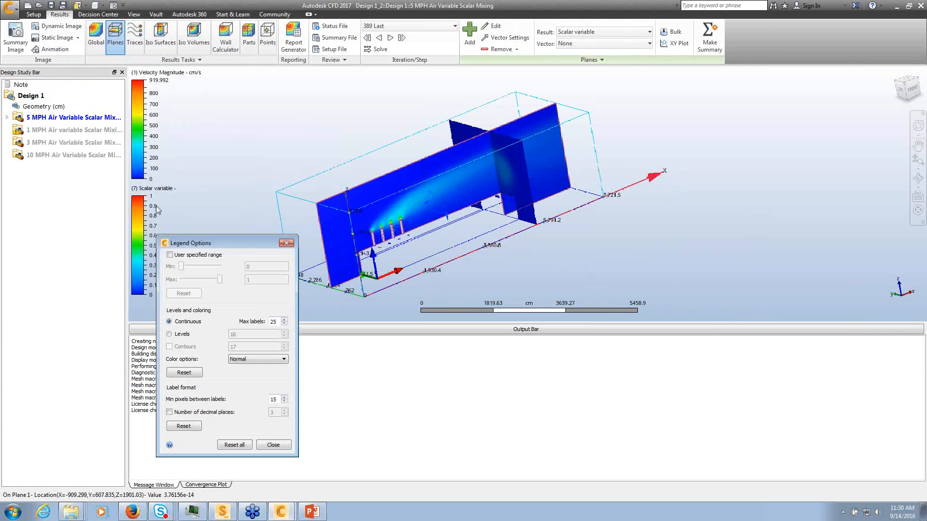
{"action": "left_click", "coordinate": [175, 256]}
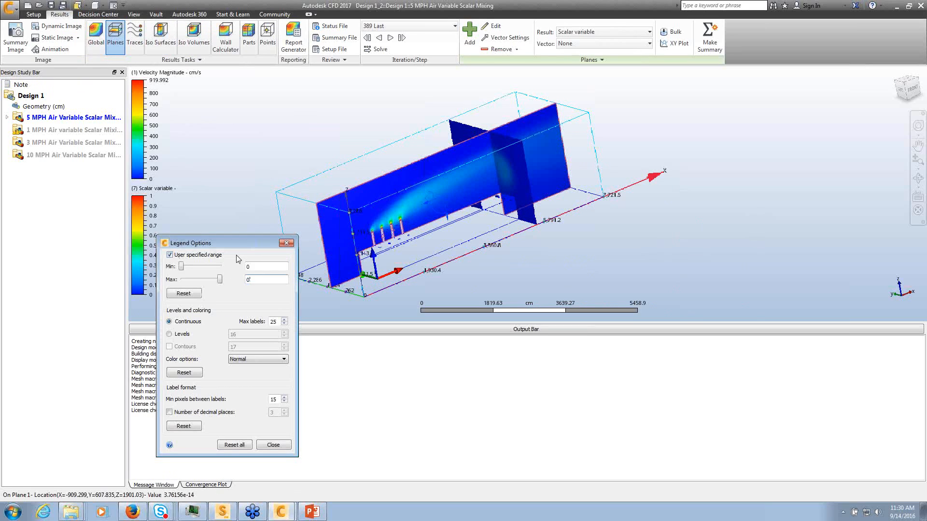
{"action": "type", "text": "0.25"}
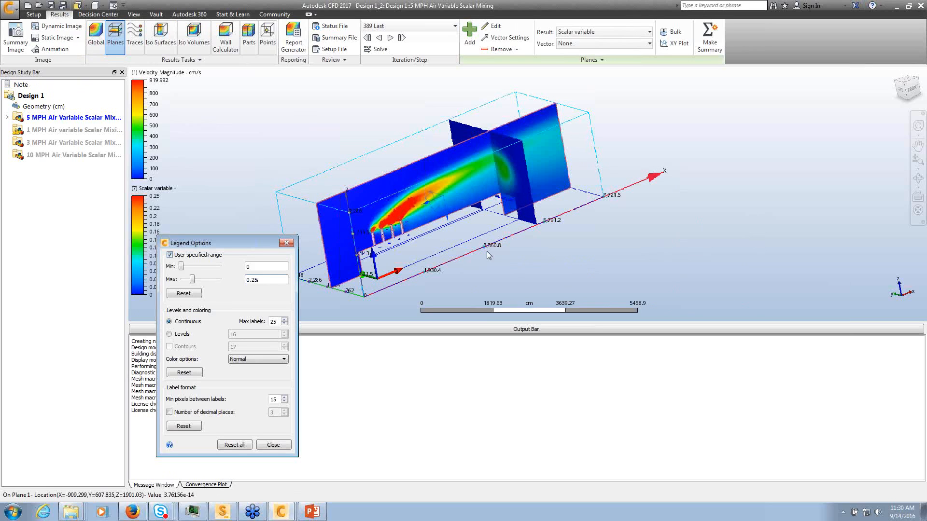
{"action": "left_click", "coordinate": [285, 244]}
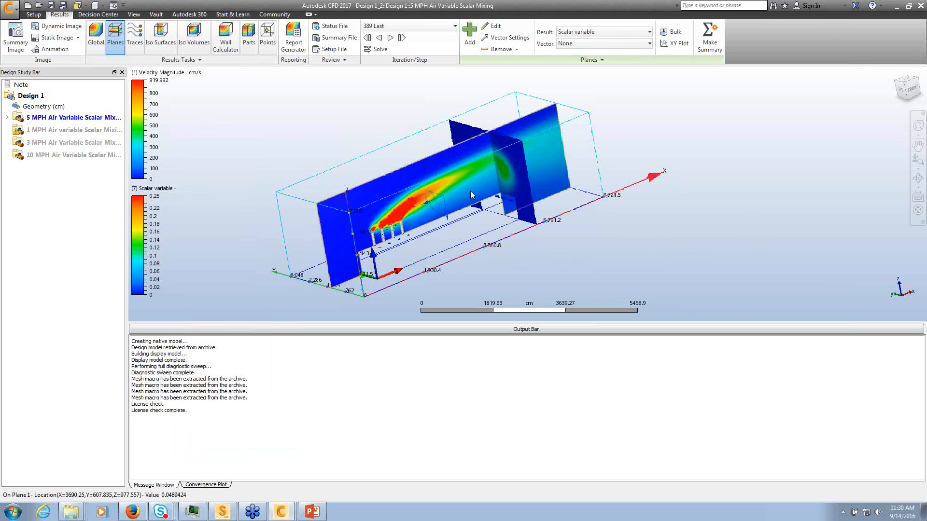
{"action": "left_click", "coordinate": [470, 191]}
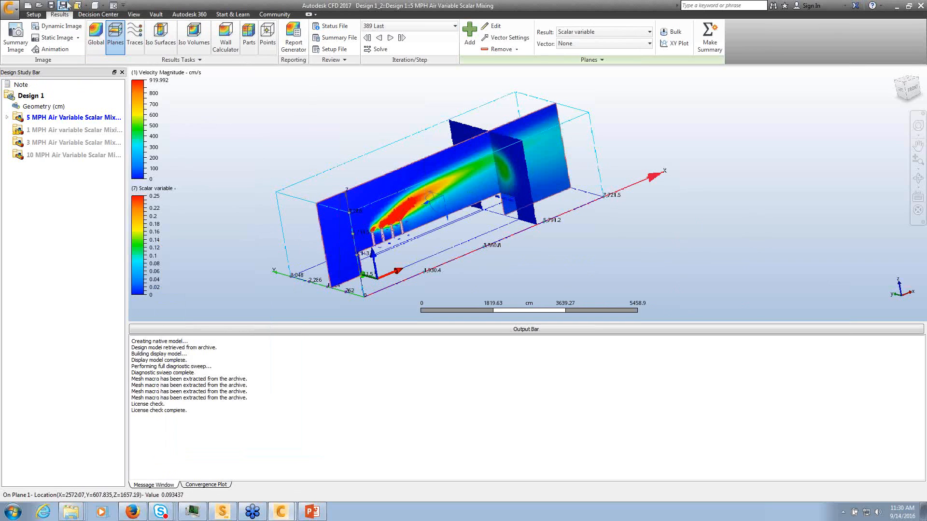
Compare the Image 01 summary frames of the wind-speed scenarios, stepping through the 5, 1 and 3 MPH results
{"action": "left_click", "coordinate": [97, 15]}
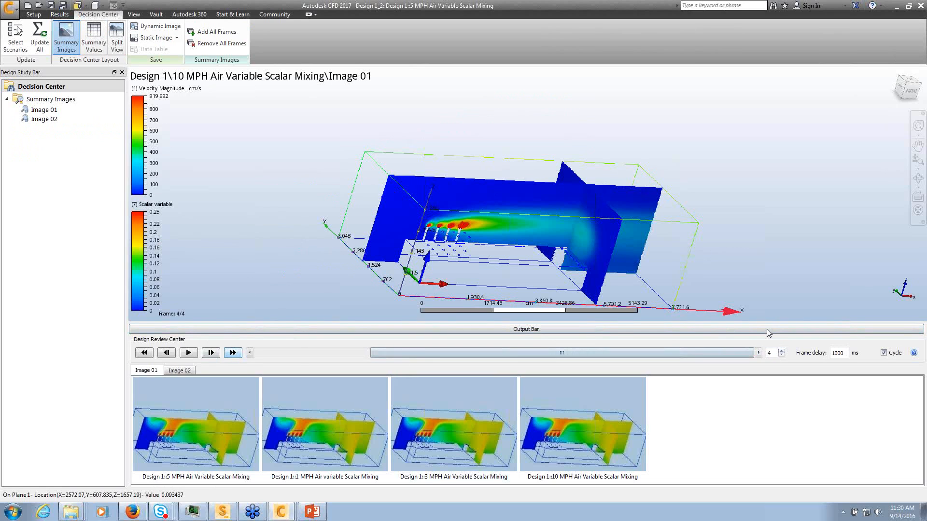
{"action": "left_click", "coordinate": [782, 354]}
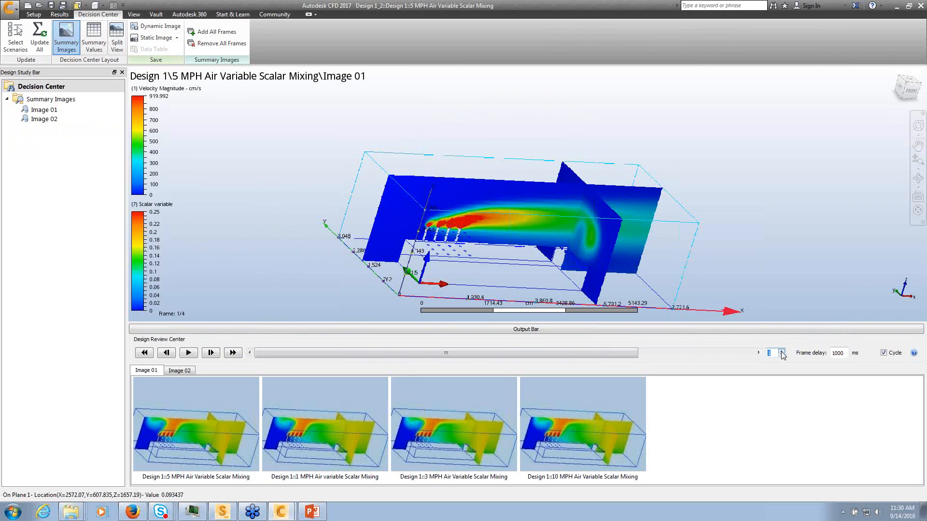
{"action": "left_click", "coordinate": [782, 356]}
{"action": "left_click", "coordinate": [782, 352]}
{"action": "left_click", "coordinate": [782, 352]}
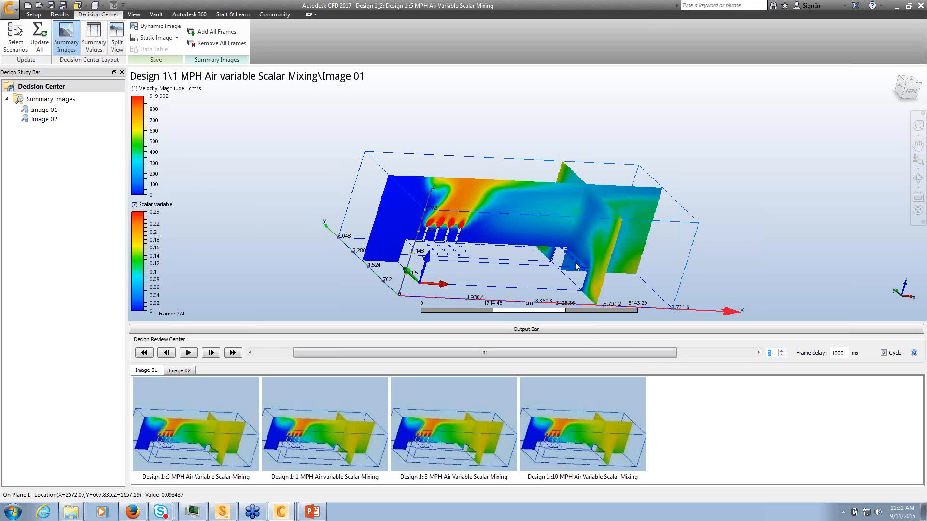
{"action": "left_click", "coordinate": [781, 352]}
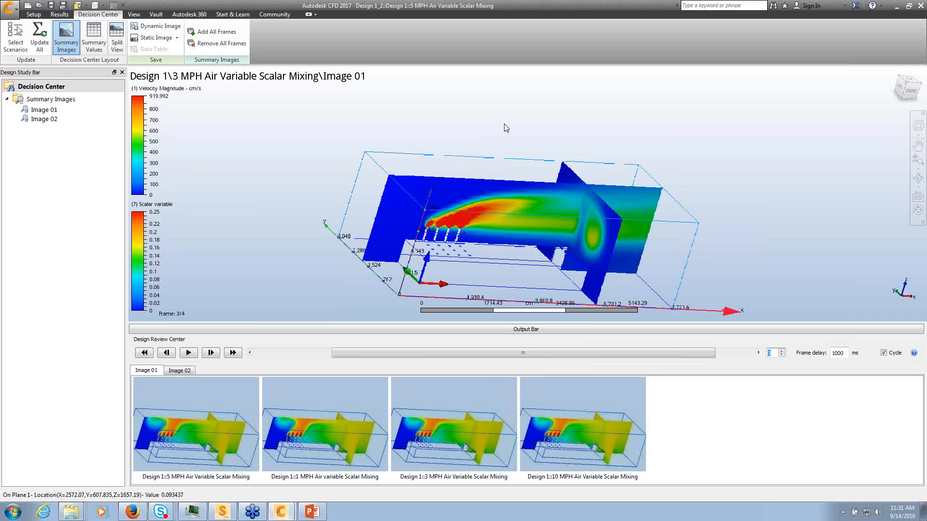
Try to get the bulk Scalar result for a plane of the 5 MPH study
{"action": "left_click", "coordinate": [59, 15]}
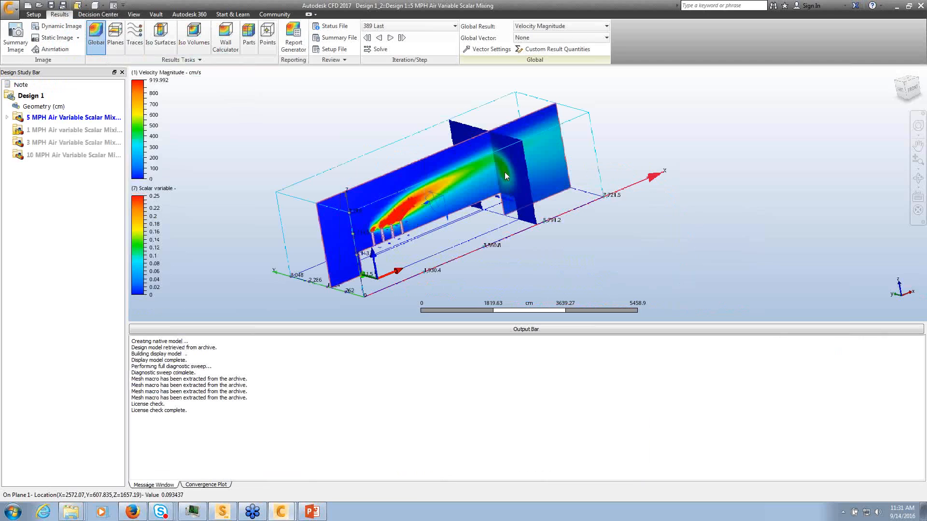
{"action": "left_click", "coordinate": [522, 174]}
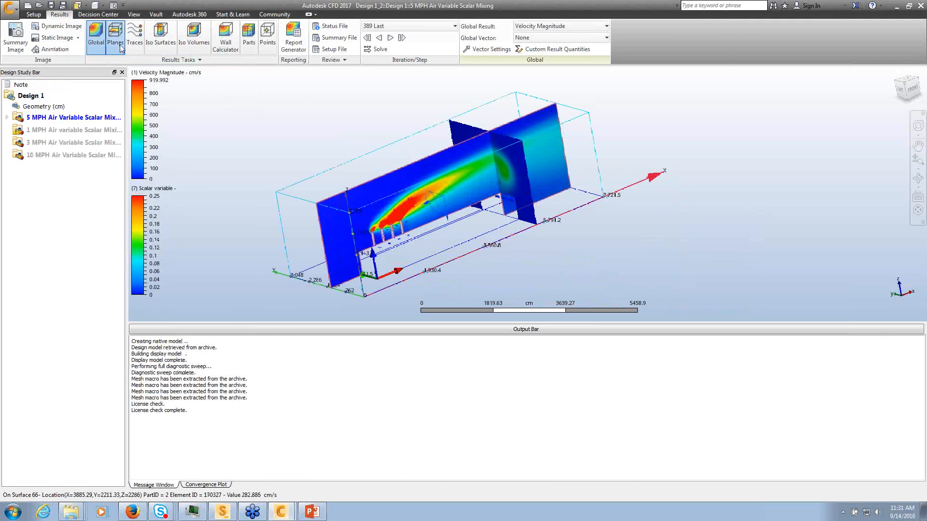
{"action": "left_click", "coordinate": [519, 173]}
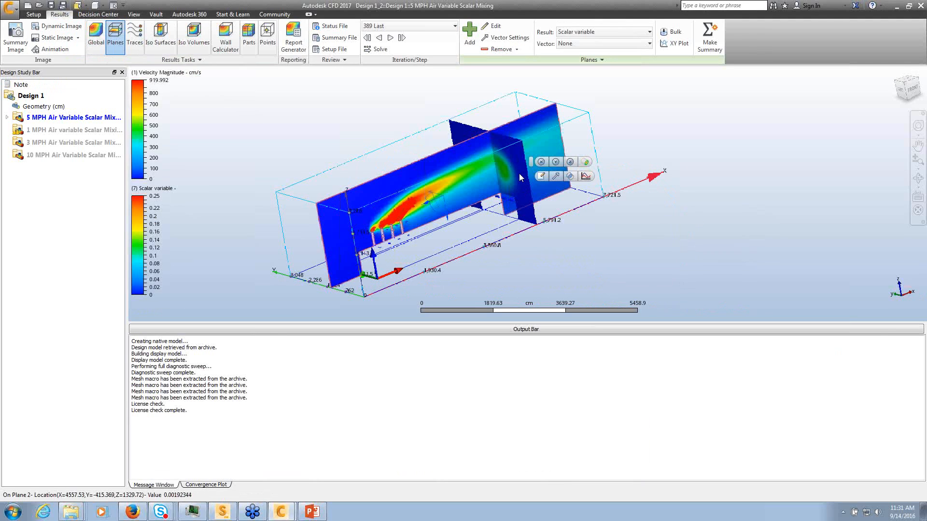
{"action": "left_click", "coordinate": [571, 176]}
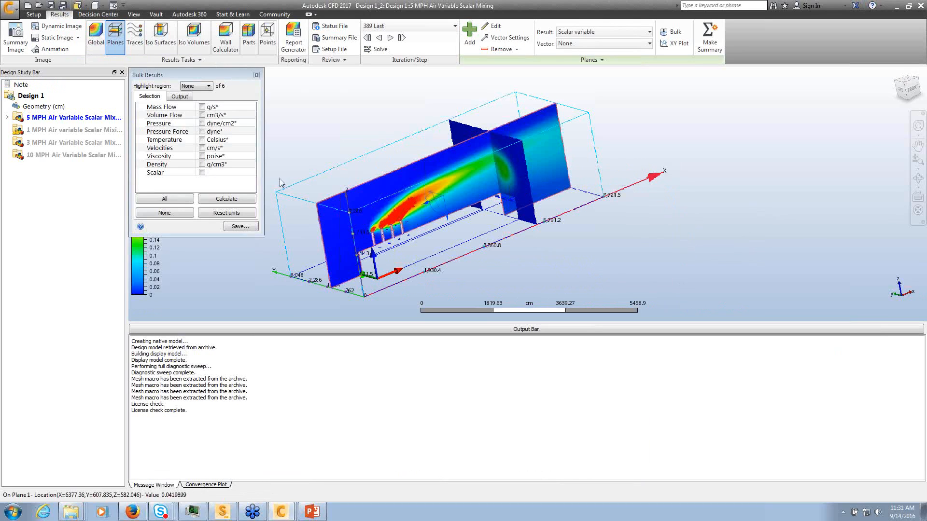
{"action": "left_click", "coordinate": [202, 172]}
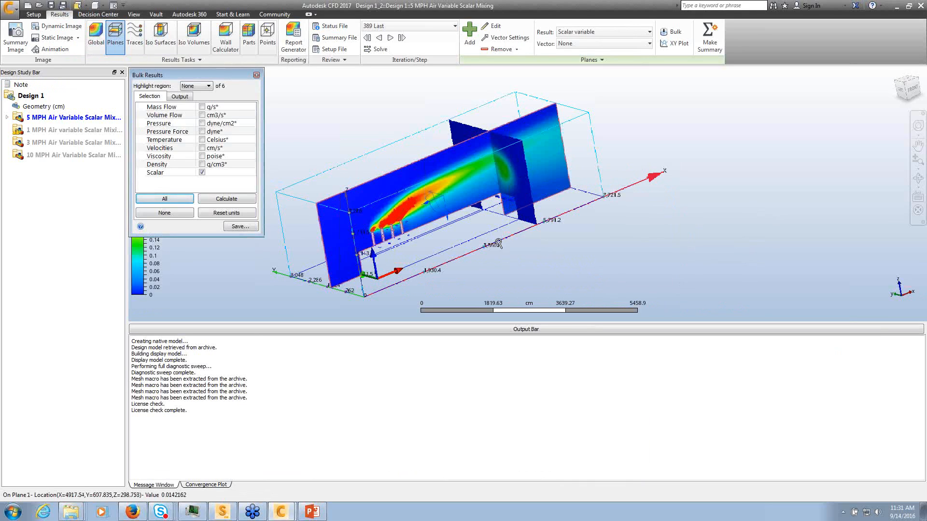
{"action": "left_click", "coordinate": [256, 75]}
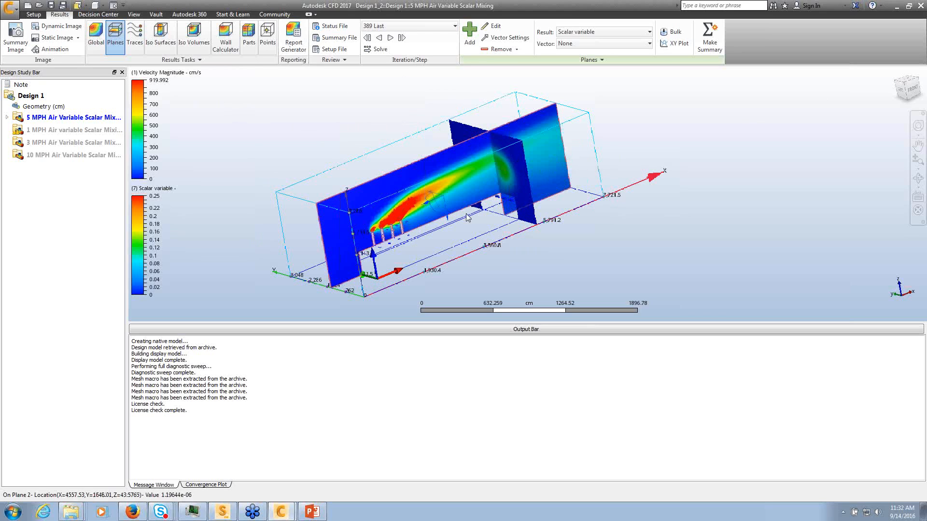
Remove the scalar result planes from the 5 MPH Air Variable Scalar Mixing study
{"action": "left_click", "coordinate": [517, 166]}
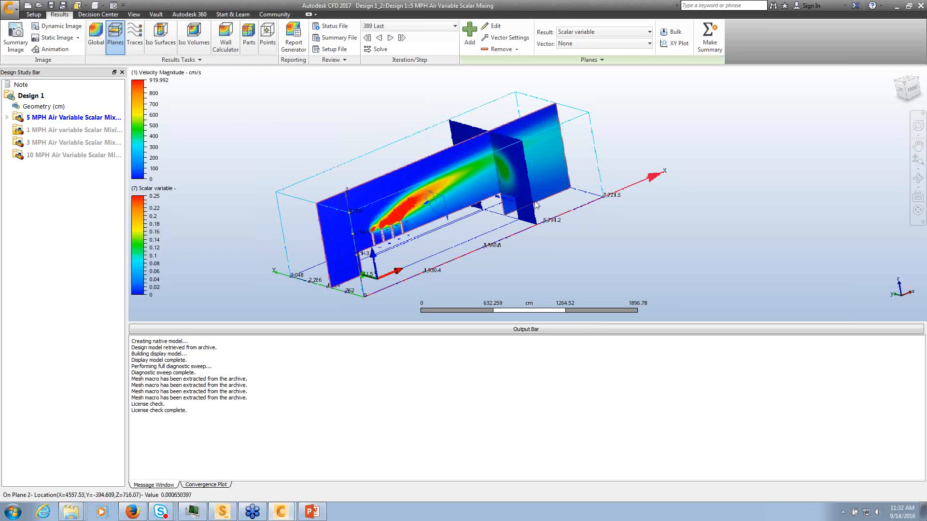
{"action": "left_click", "coordinate": [134, 14]}
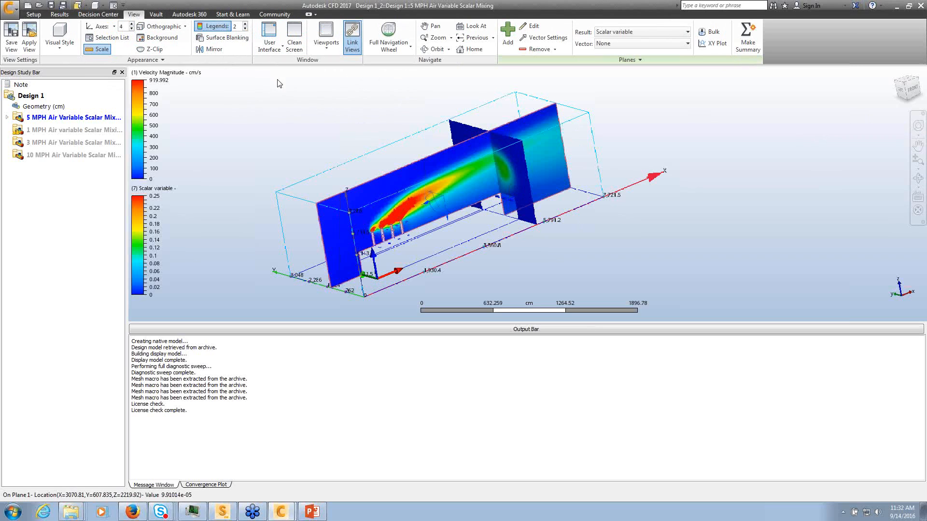
{"action": "left_click", "coordinate": [59, 14]}
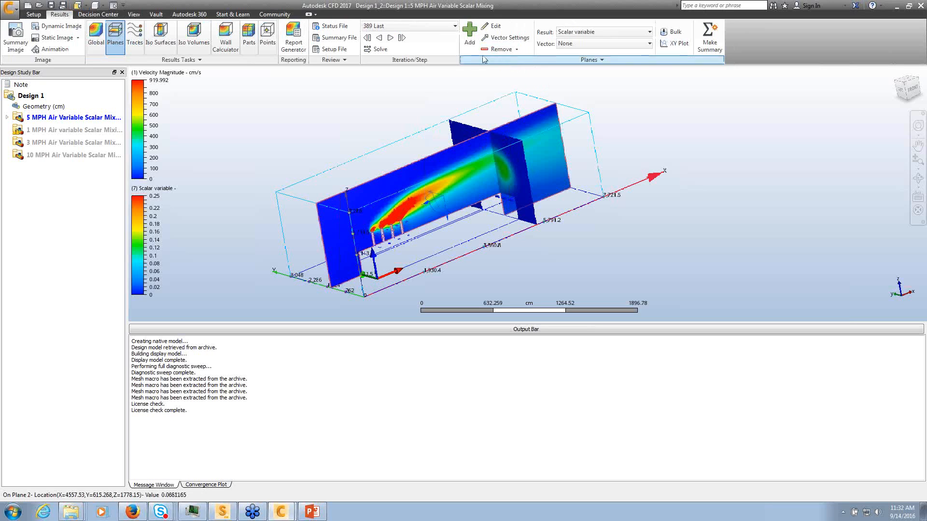
{"action": "left_click", "coordinate": [497, 50]}
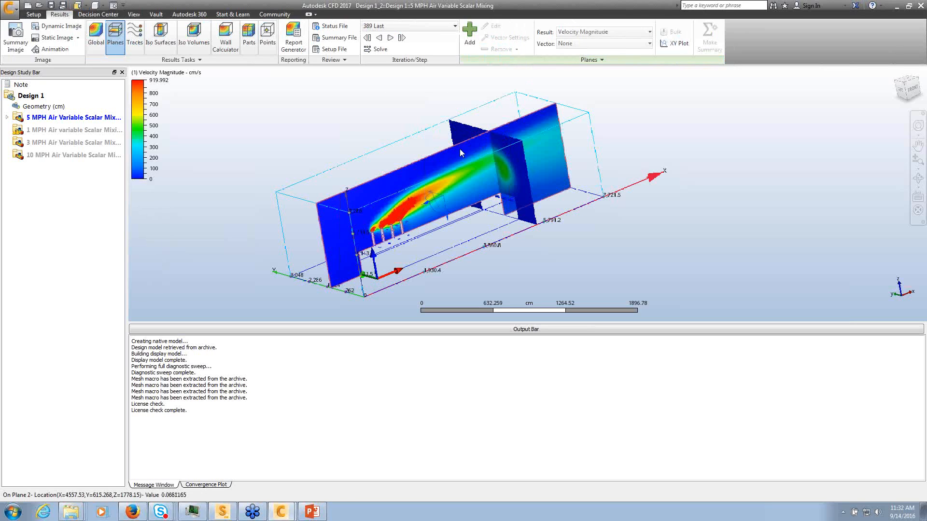
{"action": "left_click", "coordinate": [119, 39]}
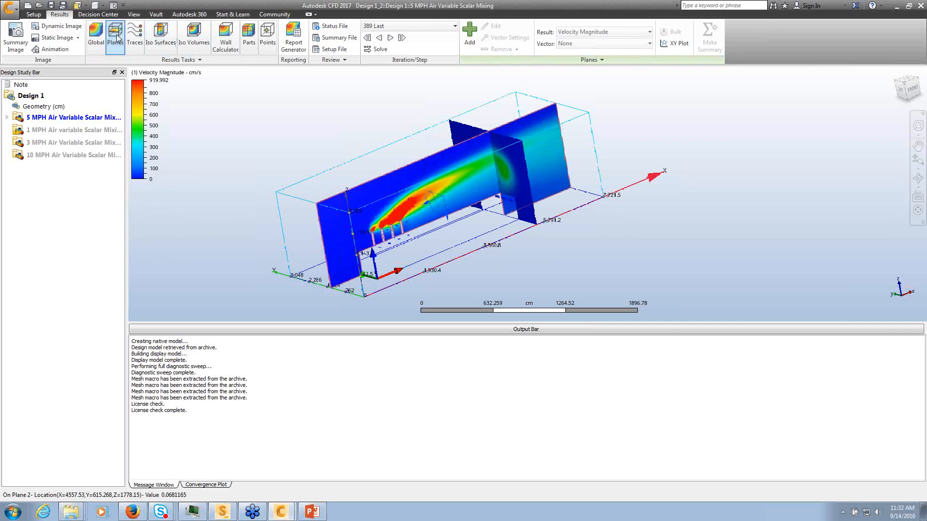
{"action": "left_click", "coordinate": [222, 511]}
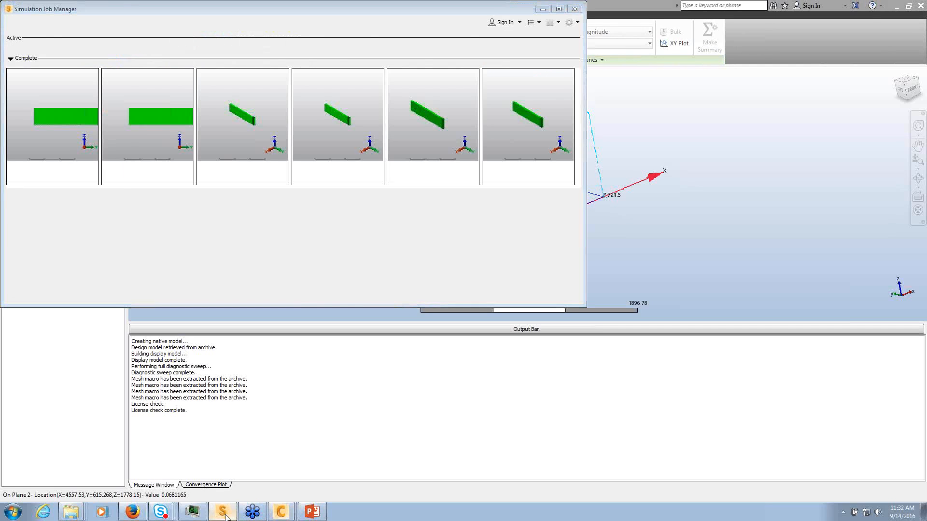
{"action": "left_click", "coordinate": [223, 513]}
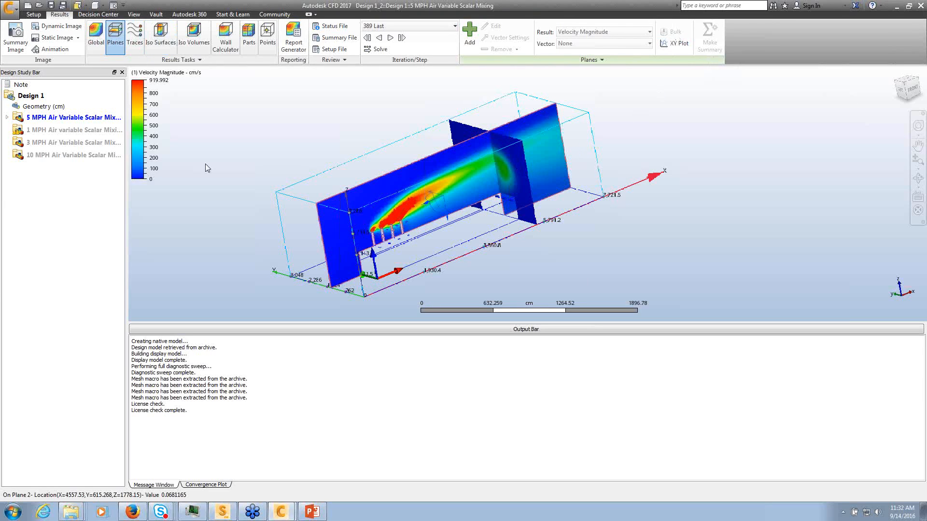
Activate the 1 MPH Air variable Scalar Mixing study and open its plane results
{"action": "left_click", "coordinate": [53, 133]}
{"action": "right_click", "coordinate": [53, 133]}
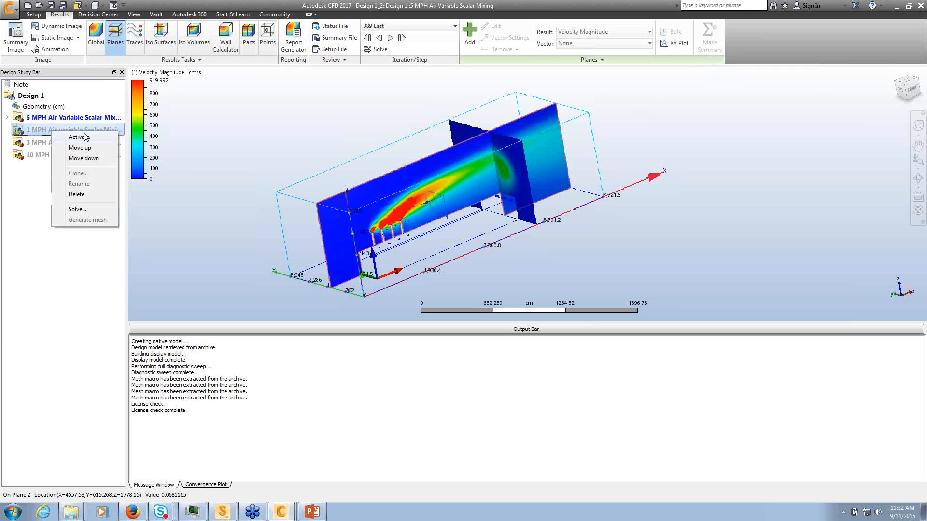
{"action": "left_click", "coordinate": [89, 139]}
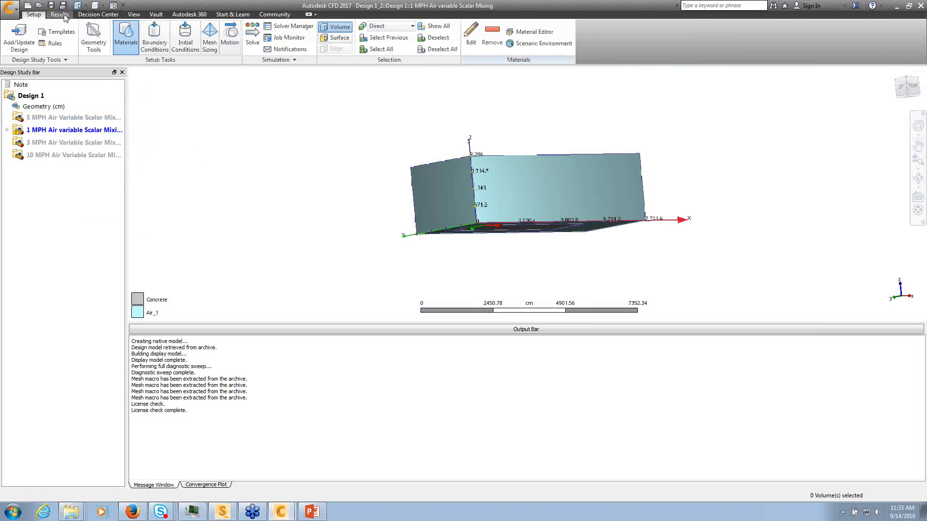
{"action": "left_click", "coordinate": [60, 14]}
{"action": "left_click", "coordinate": [115, 36]}
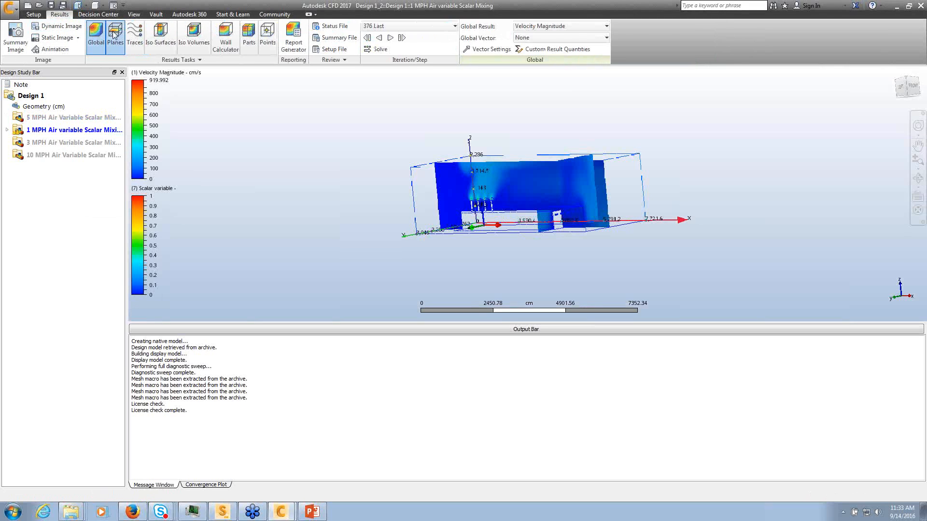
Calculate the bulk Scalar result on the 1 MPH study's cross-section plane behind the stacks and read the output for all regions
{"action": "left_click", "coordinate": [581, 180]}
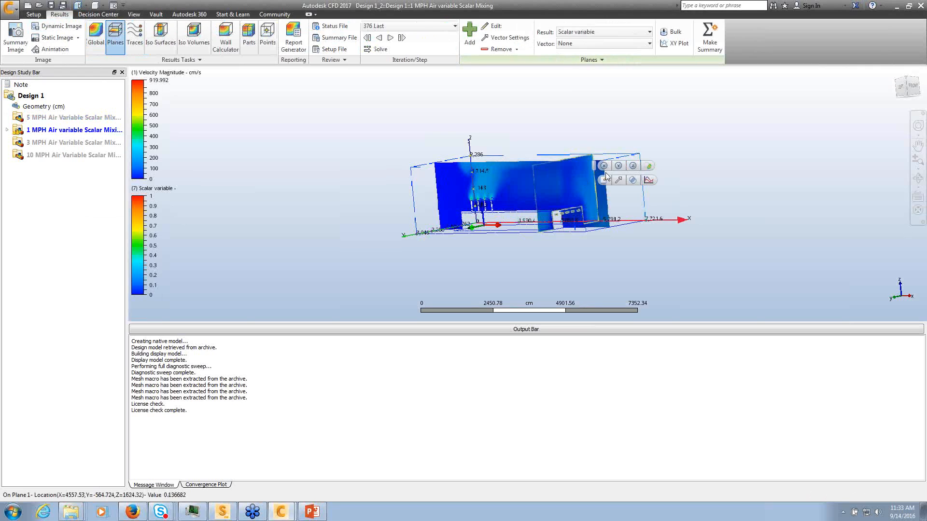
{"action": "left_click", "coordinate": [675, 32]}
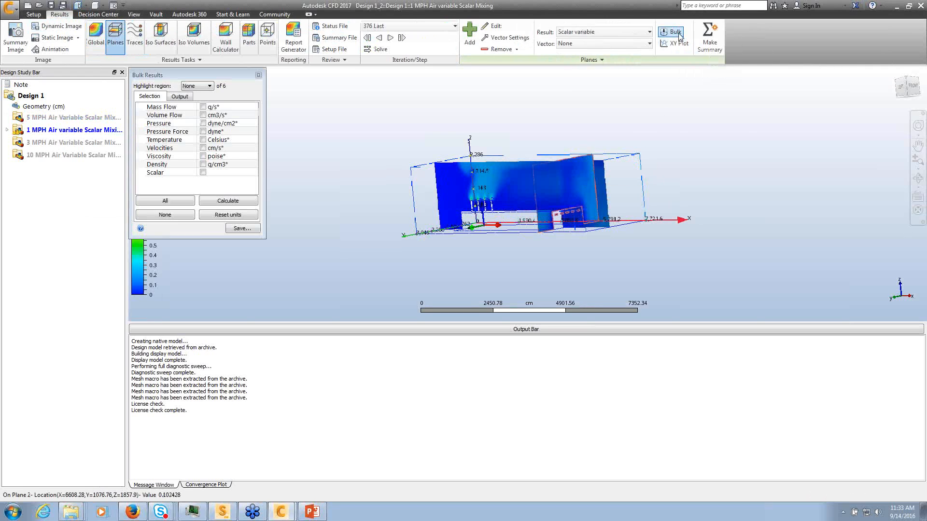
{"action": "left_click", "coordinate": [203, 173]}
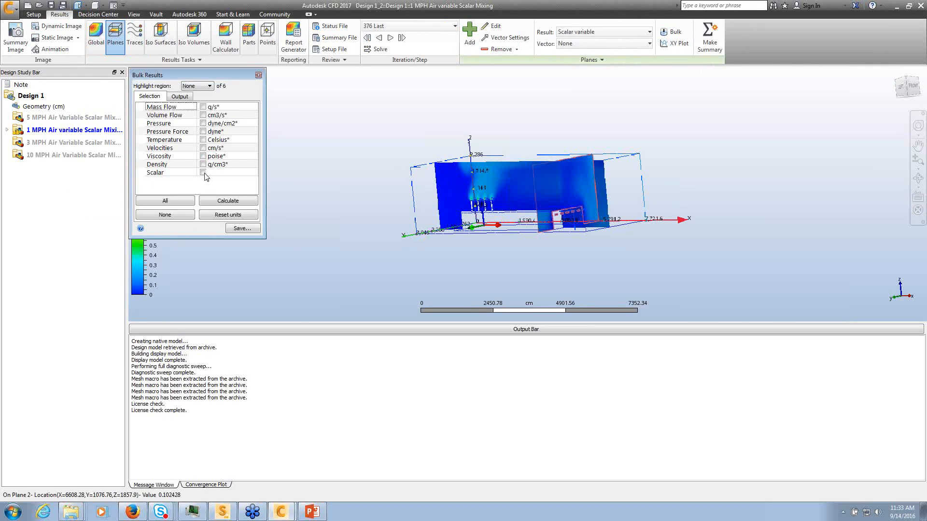
{"action": "left_click", "coordinate": [225, 199]}
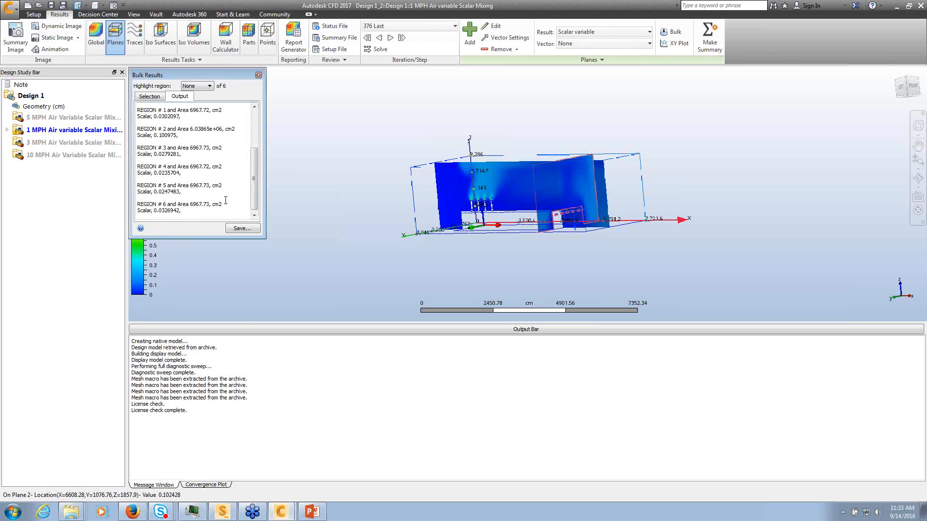
{"action": "left_click_drag", "start_coordinate": [262, 240], "coordinate": [371, 306]}
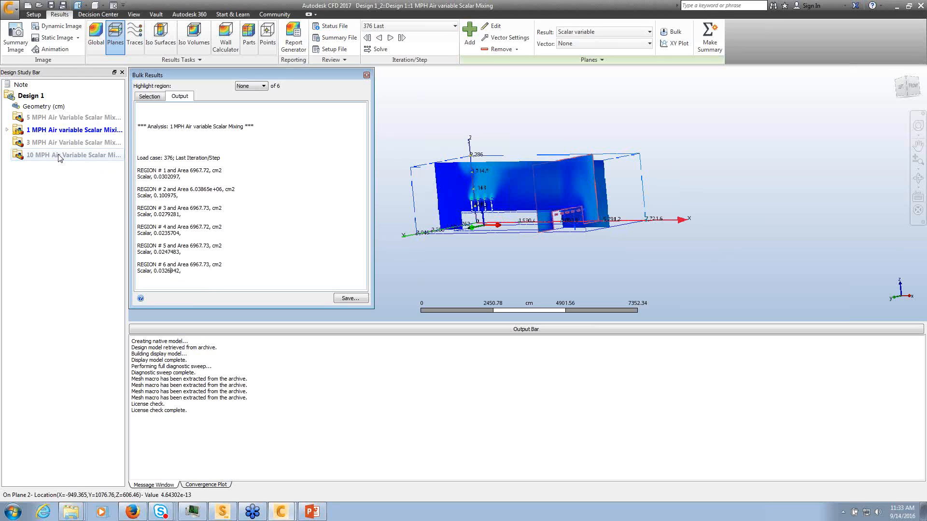
{"action": "left_click", "coordinate": [367, 76]}
Activate the 10 MPH Air Variable Scalar Mixing study and open its plane results
{"action": "right_click", "coordinate": [96, 154]}
{"action": "left_click", "coordinate": [140, 161]}
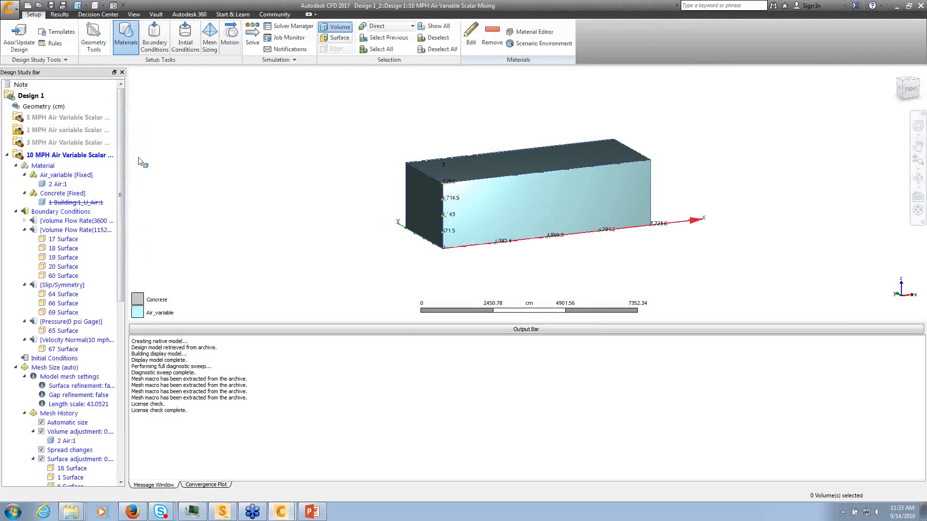
{"action": "left_click", "coordinate": [59, 15]}
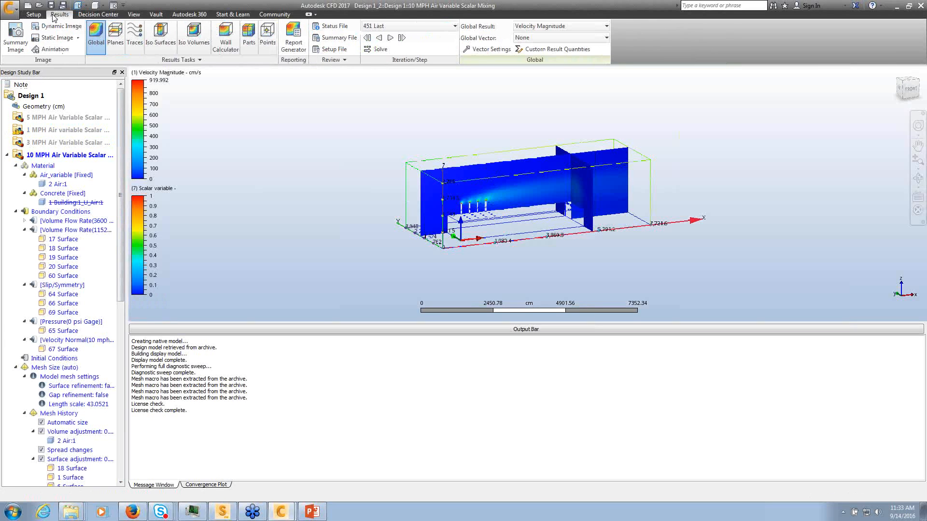
{"action": "left_click", "coordinate": [116, 33]}
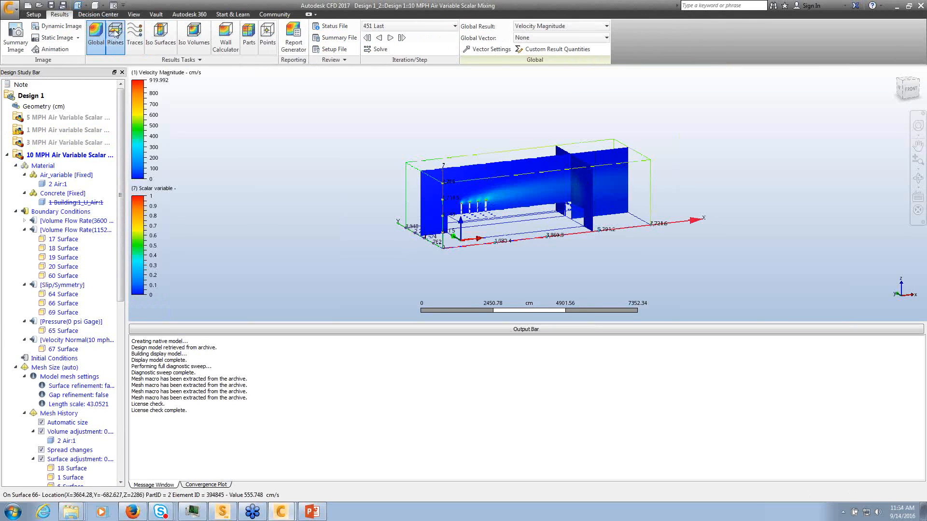
Calculate the bulk Scalar result on the 10 MPH study's cross-section plane behind the stacks, read the output, and close the results
{"action": "left_click", "coordinate": [586, 185]}
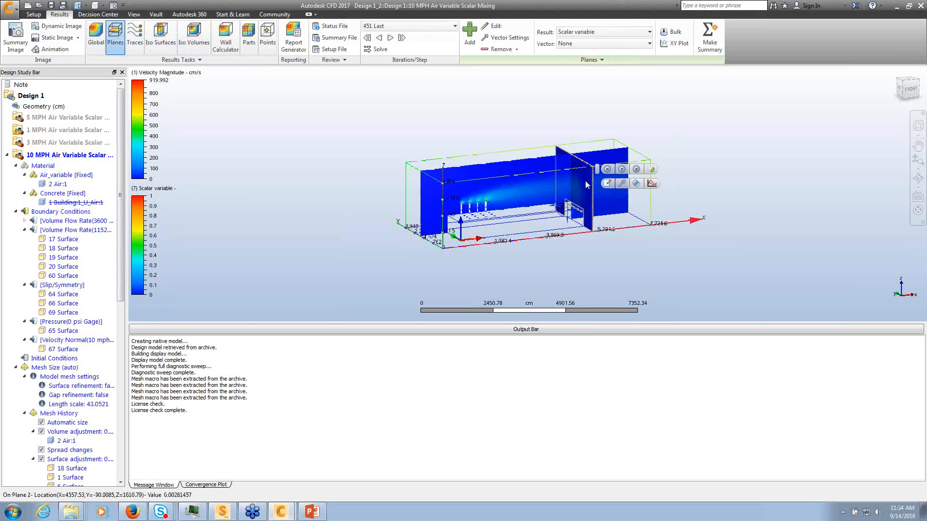
{"action": "left_click", "coordinate": [638, 183]}
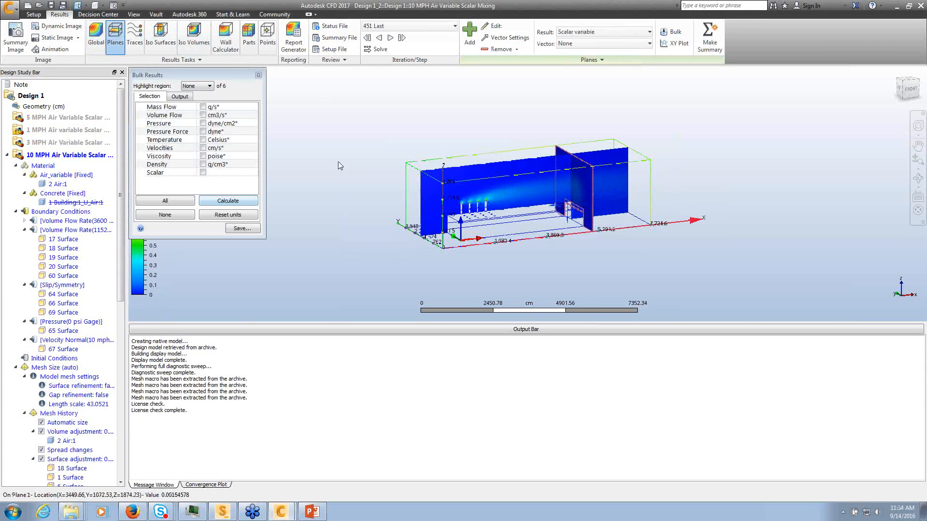
{"action": "left_click", "coordinate": [203, 173]}
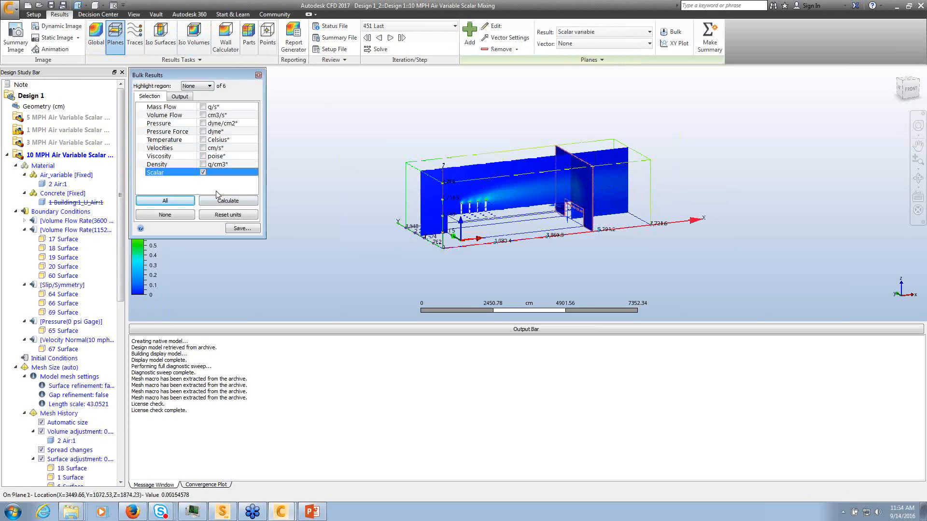
{"action": "left_click", "coordinate": [228, 201]}
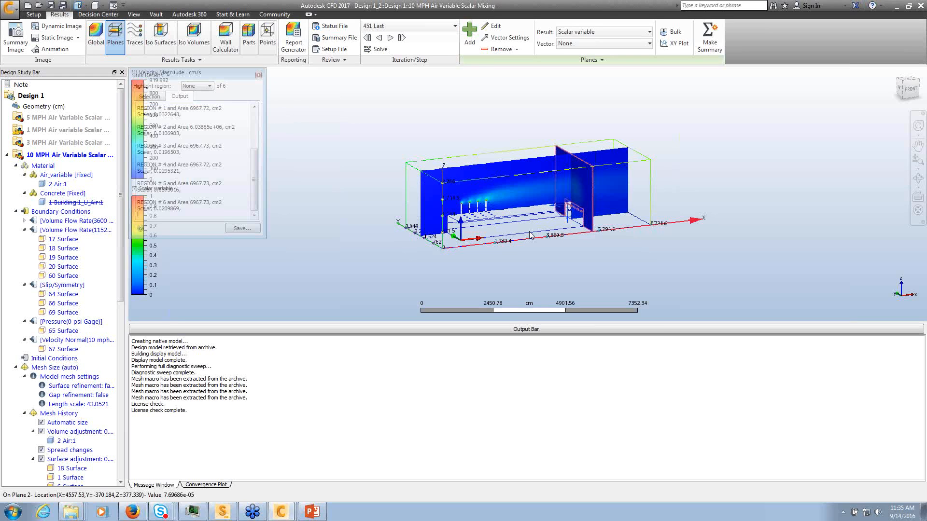
{"action": "right_click", "coordinate": [510, 251]}
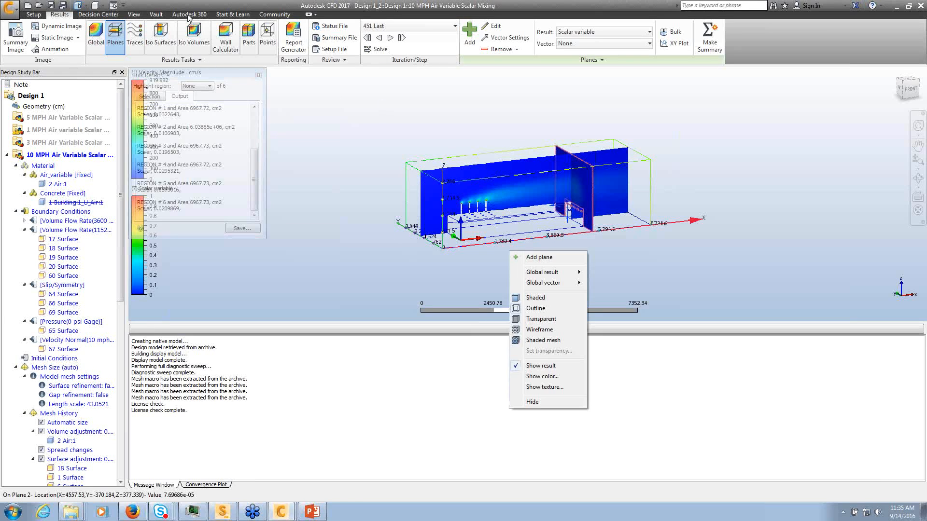
{"action": "left_click", "coordinate": [261, 76]}
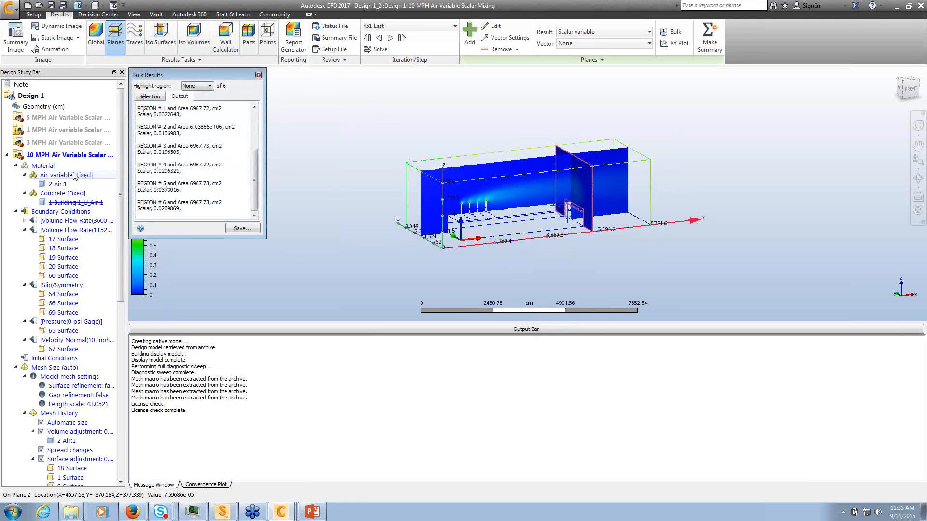
{"action": "left_click", "coordinate": [258, 75]}
Open the Air_variable material of the air volume for editing and display its viscosity properties
{"action": "left_click", "coordinate": [33, 14]}
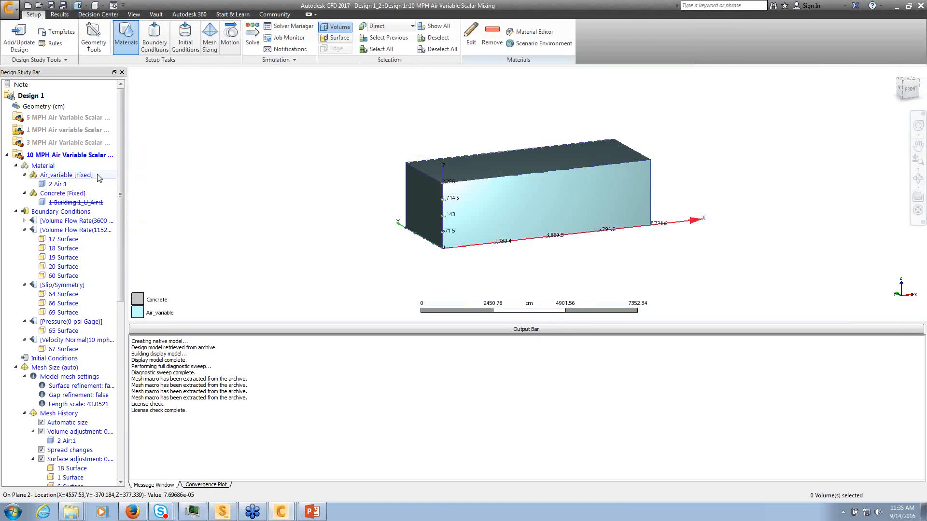
{"action": "right_click", "coordinate": [68, 184]}
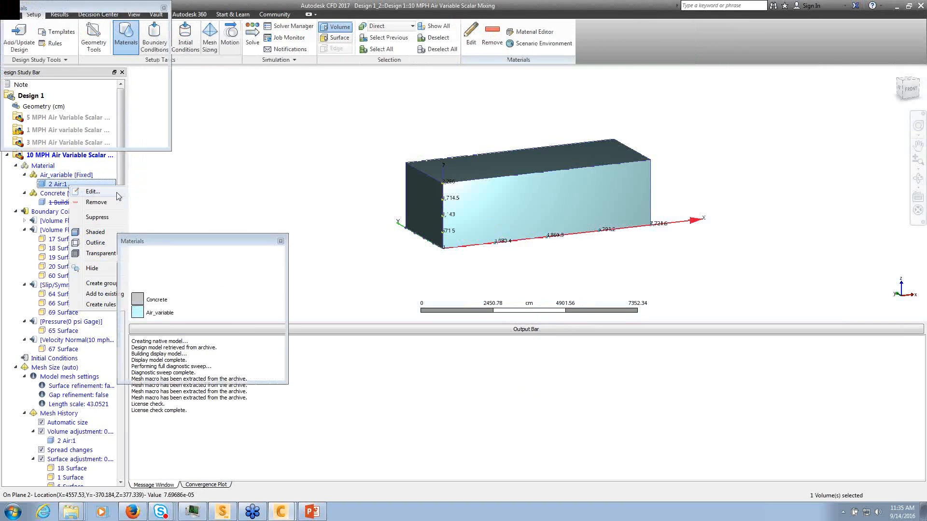
{"action": "left_click", "coordinate": [118, 193]}
{"action": "left_click", "coordinate": [225, 262]}
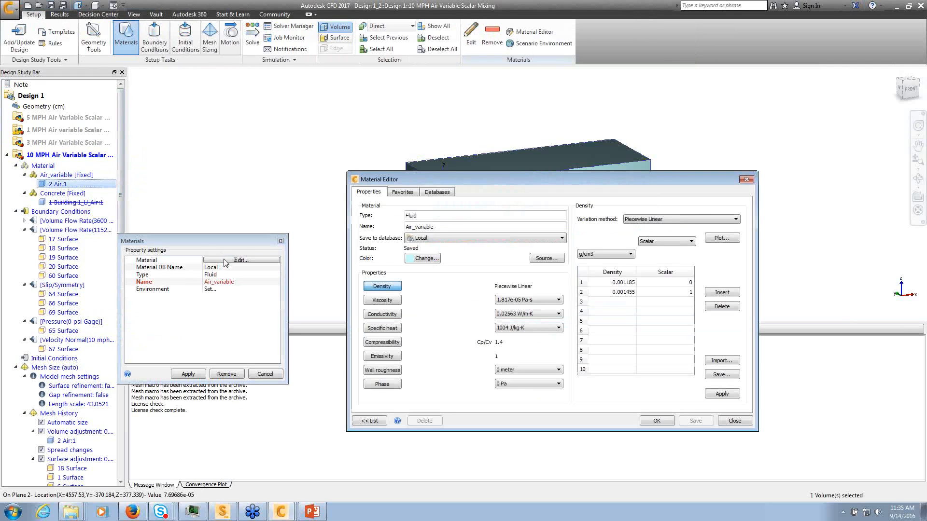
{"action": "left_click", "coordinate": [390, 300]}
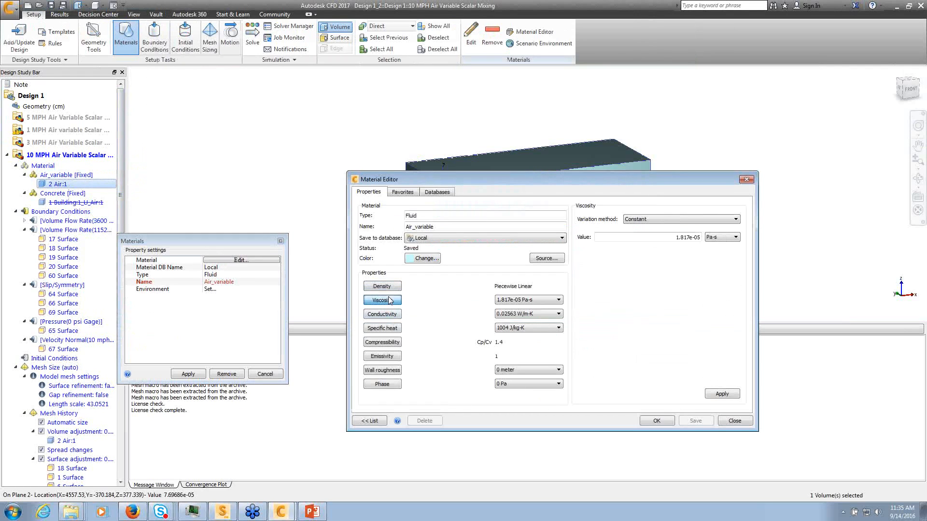
Try a Piecewise Linear viscosity variation for Air_variable, look over the dependency options including Scalar, and close the editors without saving
{"action": "left_click", "coordinate": [660, 221]}
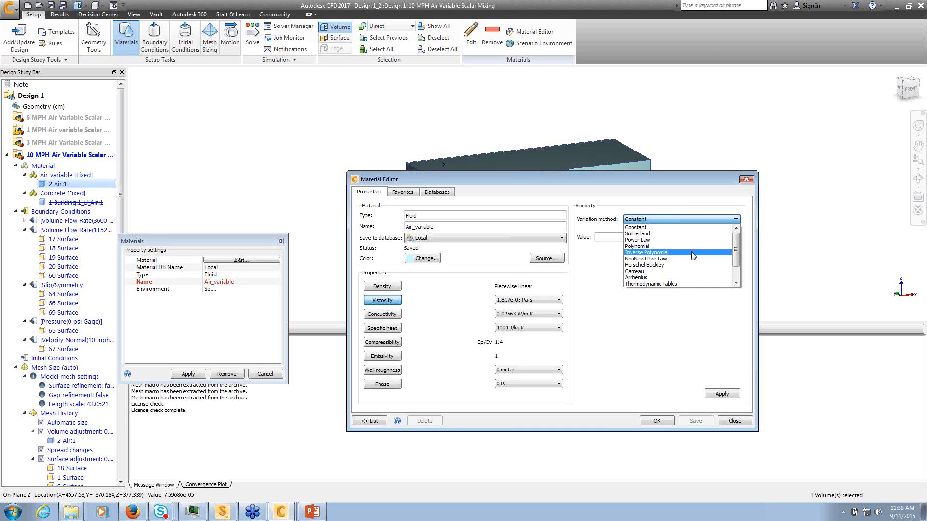
{"action": "left_click_drag", "start_coordinate": [738, 247], "coordinate": [740, 261]}
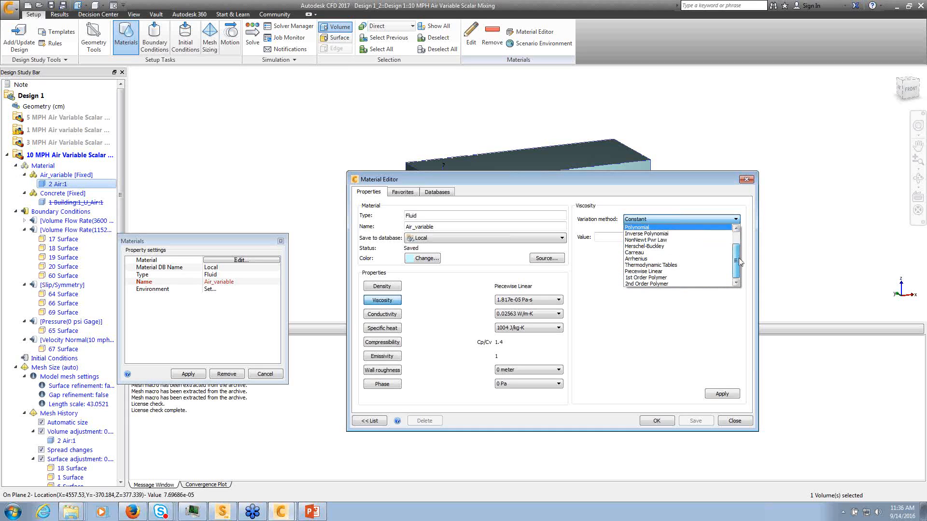
{"action": "left_click", "coordinate": [695, 272]}
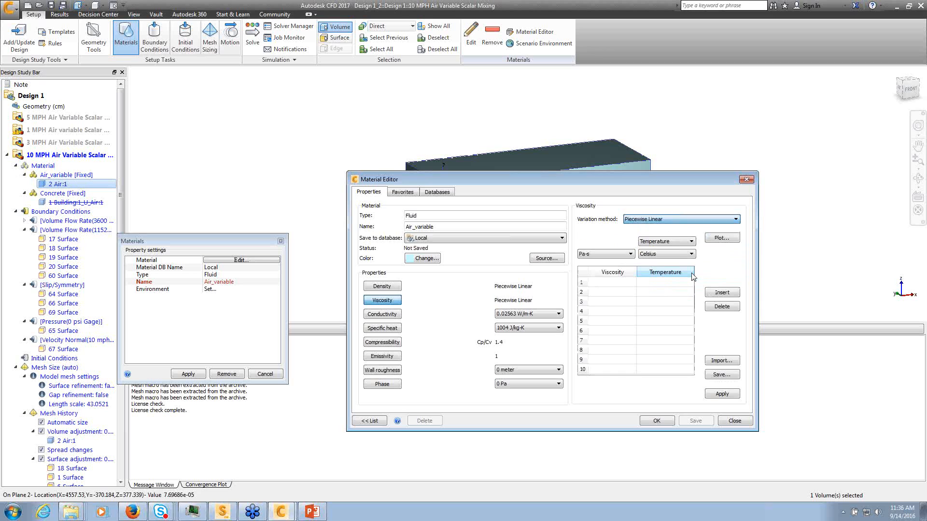
{"action": "left_click", "coordinate": [675, 242]}
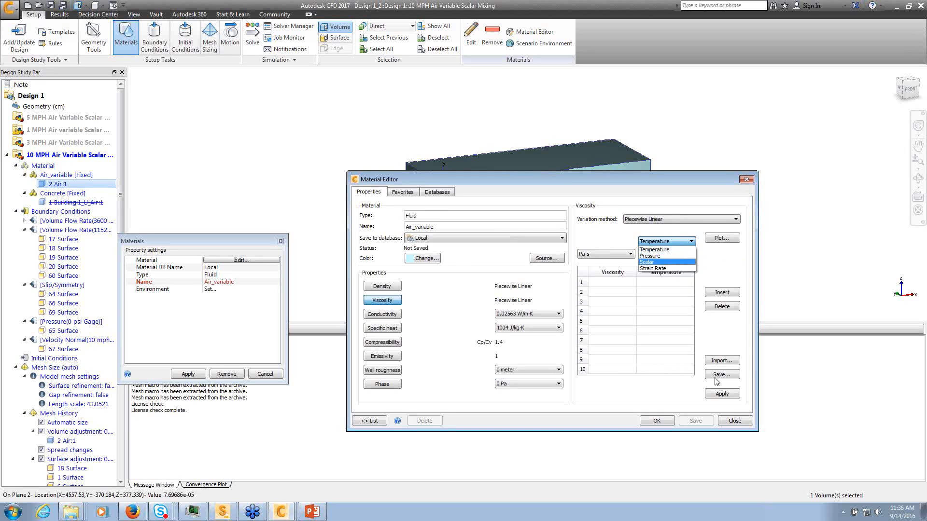
{"action": "left_click", "coordinate": [734, 420]}
{"action": "left_click", "coordinate": [734, 420]}
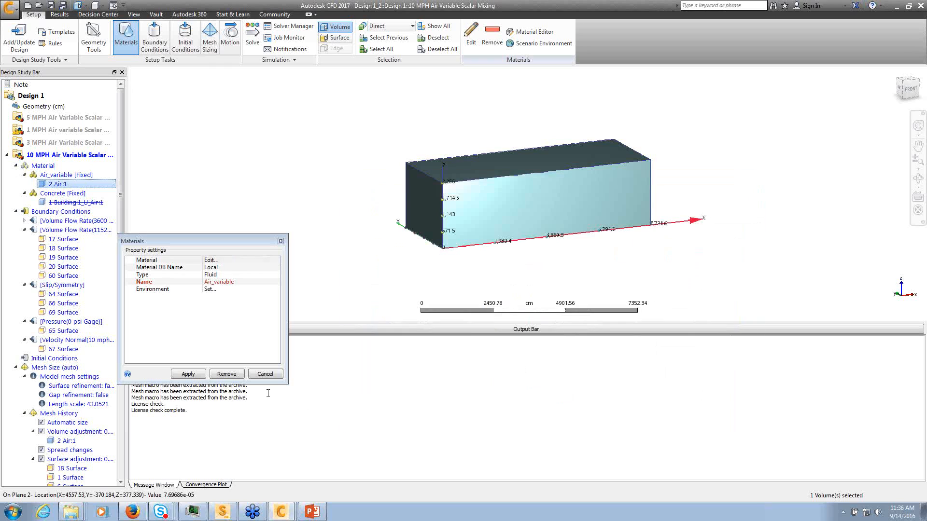
{"action": "left_click", "coordinate": [261, 375]}
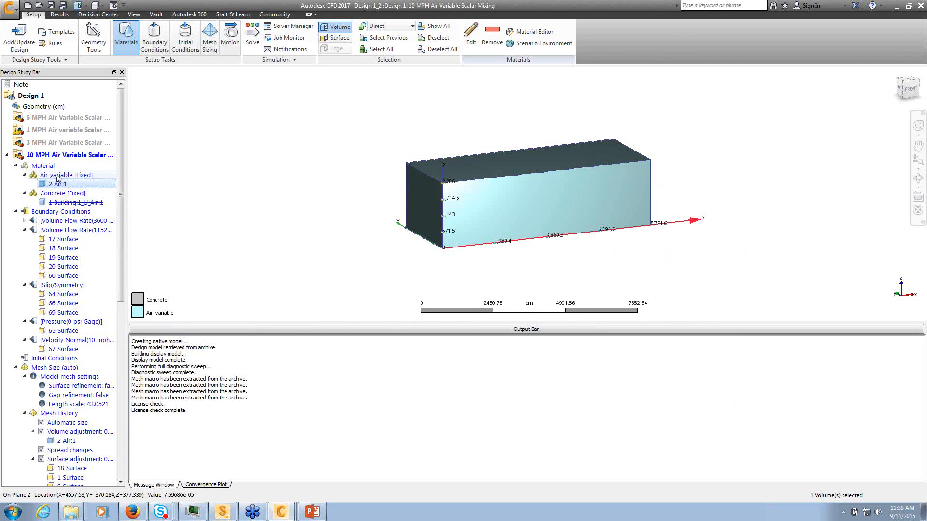
Set the Air_variable material environment to Variable for the 10 MPH study
{"action": "right_click", "coordinate": [85, 178]}
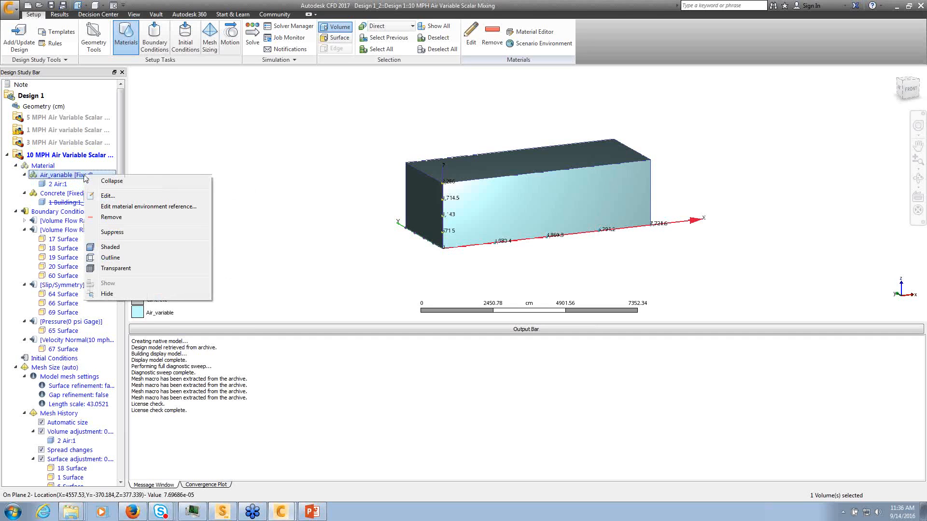
{"action": "left_click", "coordinate": [57, 177]}
{"action": "right_click", "coordinate": [57, 176]}
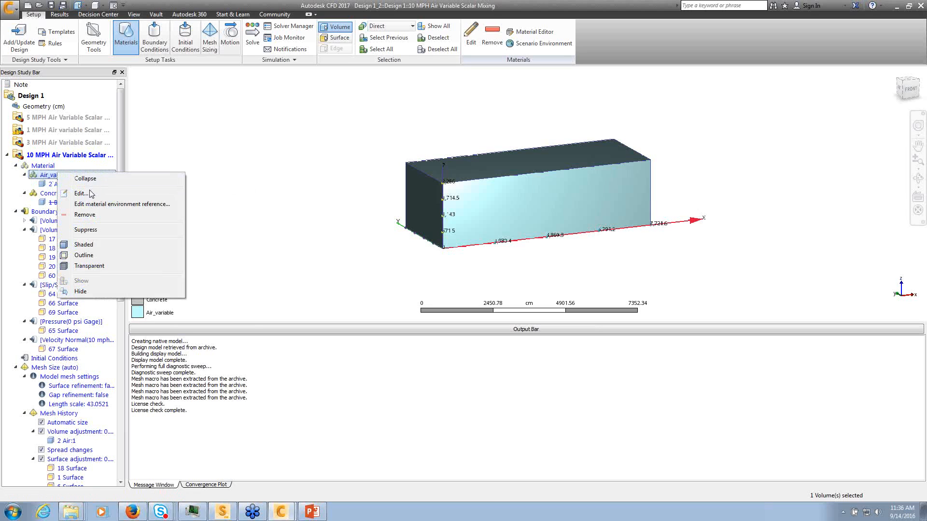
{"action": "left_click", "coordinate": [94, 205]}
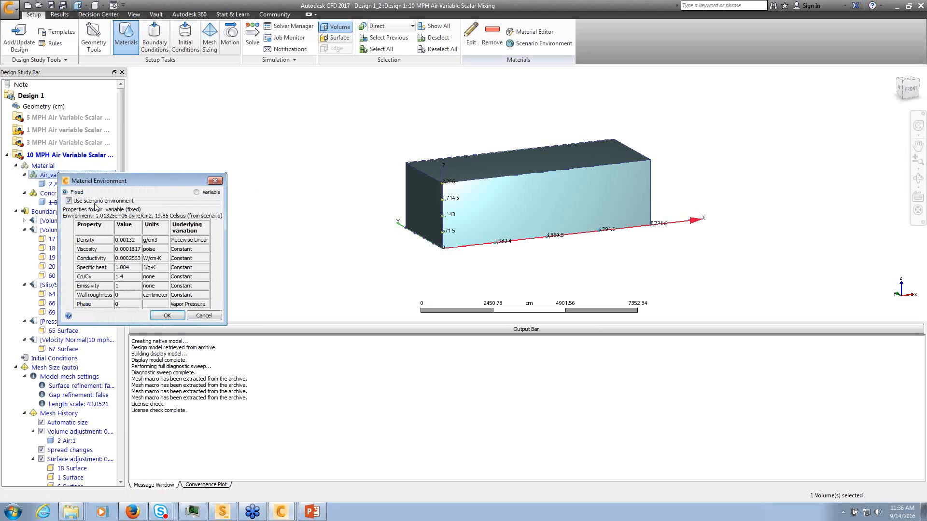
{"action": "left_click_drag", "start_coordinate": [163, 180], "coordinate": [250, 125]}
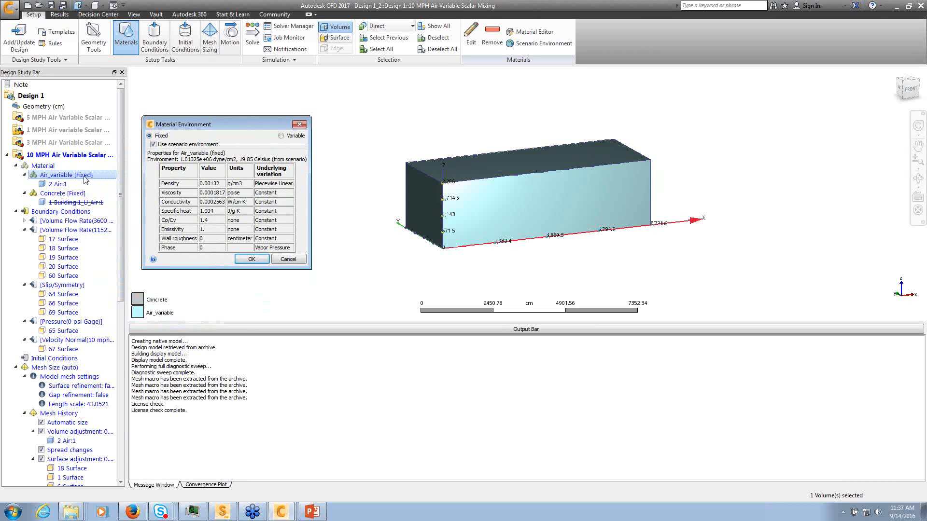
{"action": "left_click", "coordinate": [282, 136]}
{"action": "left_click", "coordinate": [258, 259]}
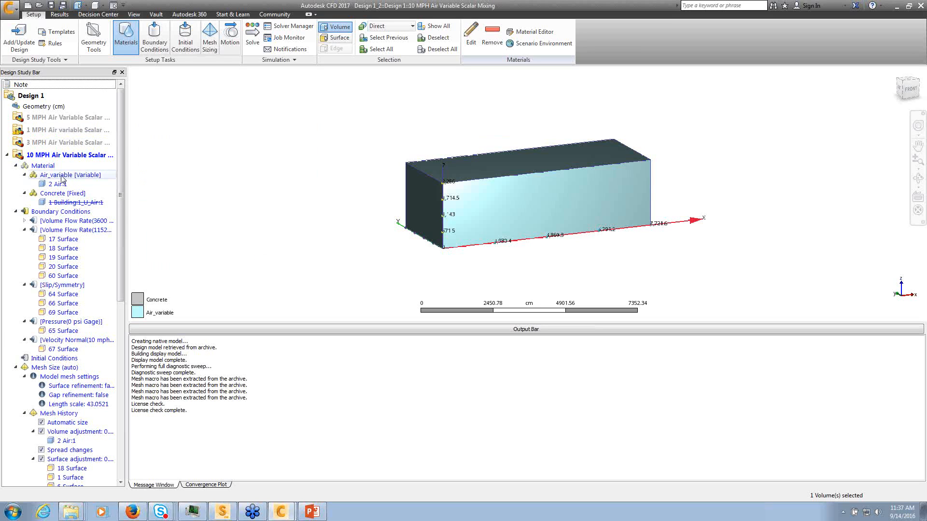
Check the Air_variable property summary and its material environment setting, and return to the 10 MPH study's results
{"action": "mouse_move", "coordinate": [64, 178]}
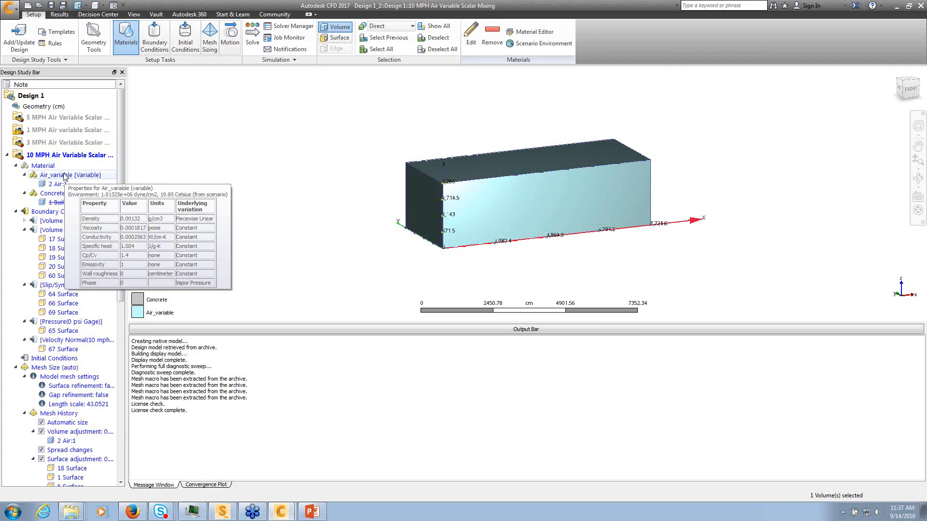
{"action": "right_click", "coordinate": [87, 177]}
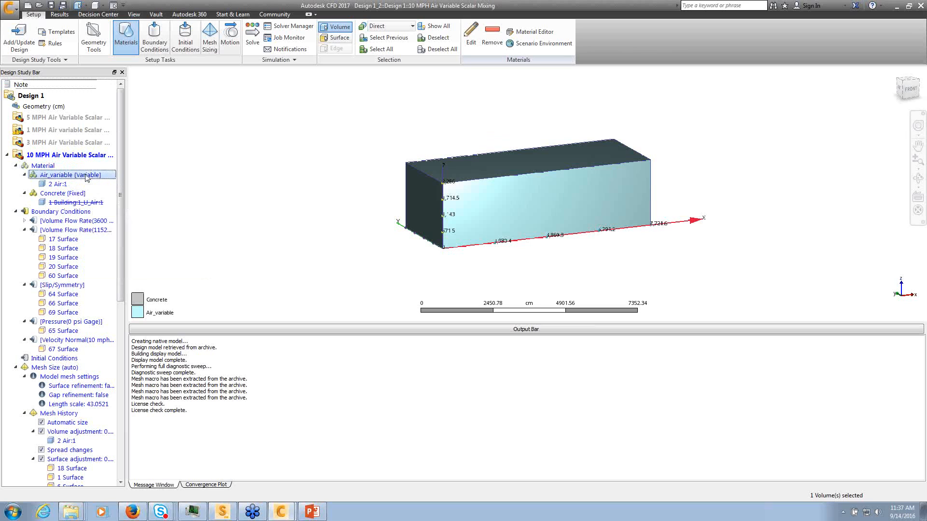
{"action": "left_click", "coordinate": [123, 206]}
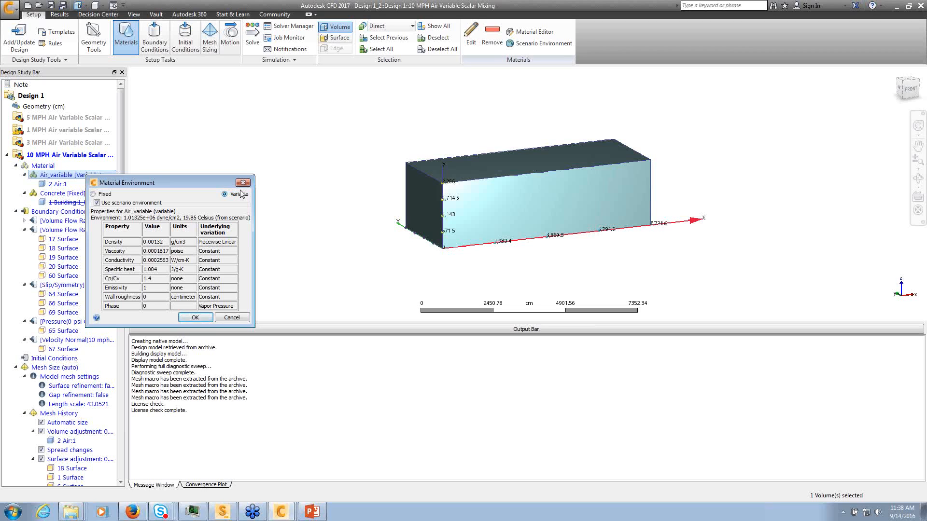
{"action": "left_click", "coordinate": [203, 319]}
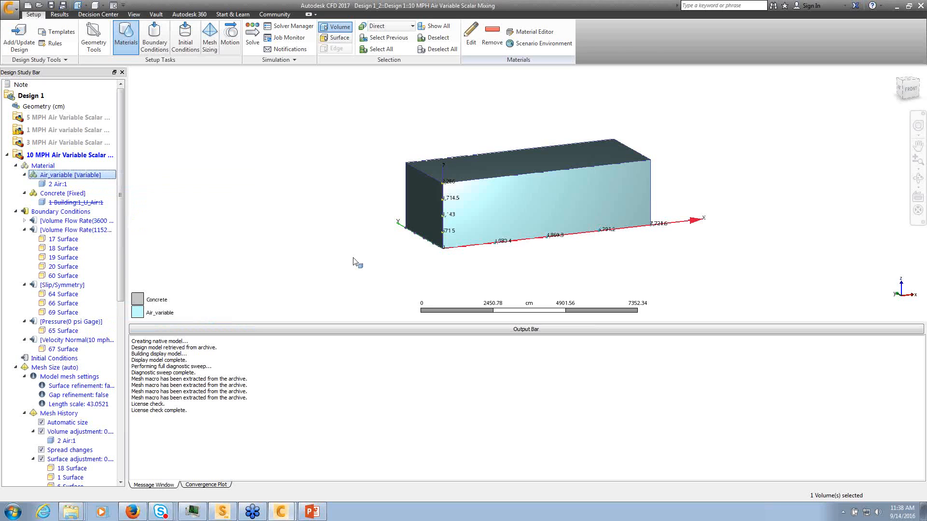
{"action": "left_click", "coordinate": [61, 14]}
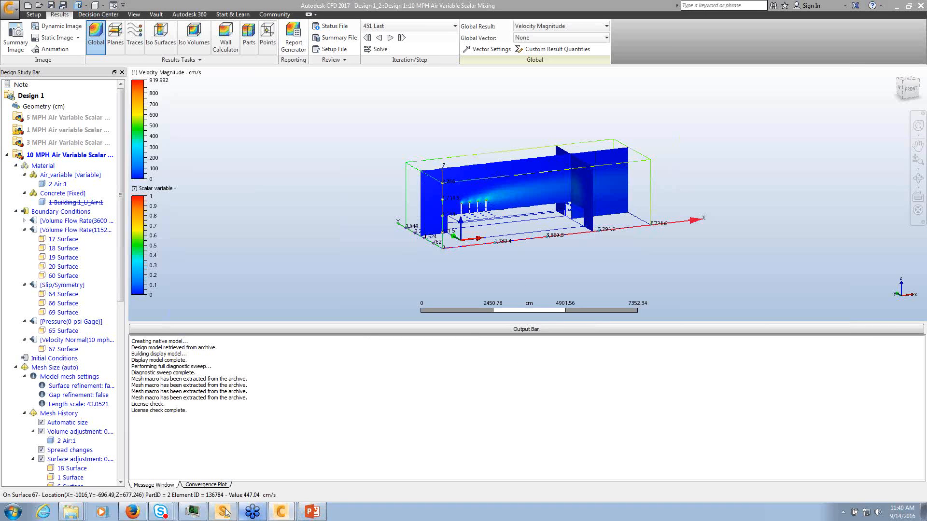
Switch to the PowerPoint deck and start the slide show from slide 21, the question slide
{"action": "left_click", "coordinate": [313, 511]}
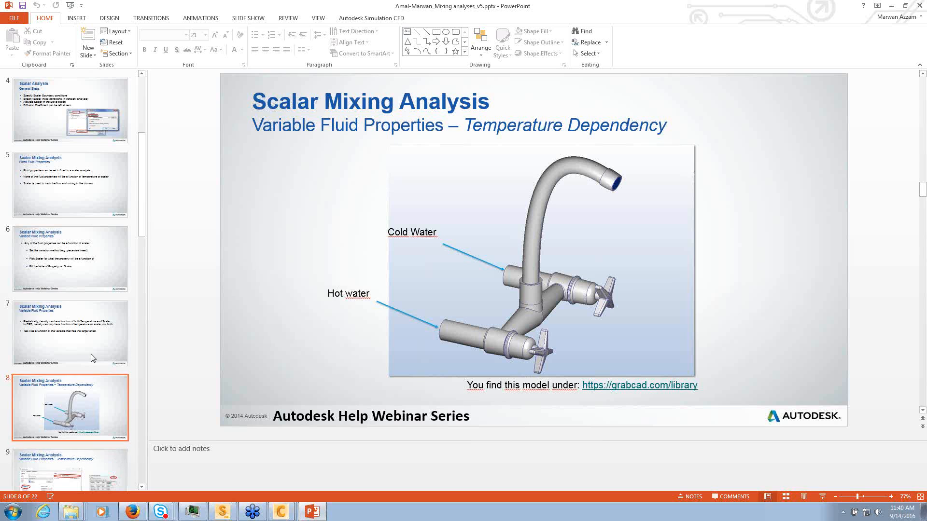
{"action": "scroll", "coordinate": [94, 357], "scroll_direction": "down", "scroll_amount": 3}
{"action": "scroll", "coordinate": [95, 357], "scroll_direction": "down", "scroll_amount": 9}
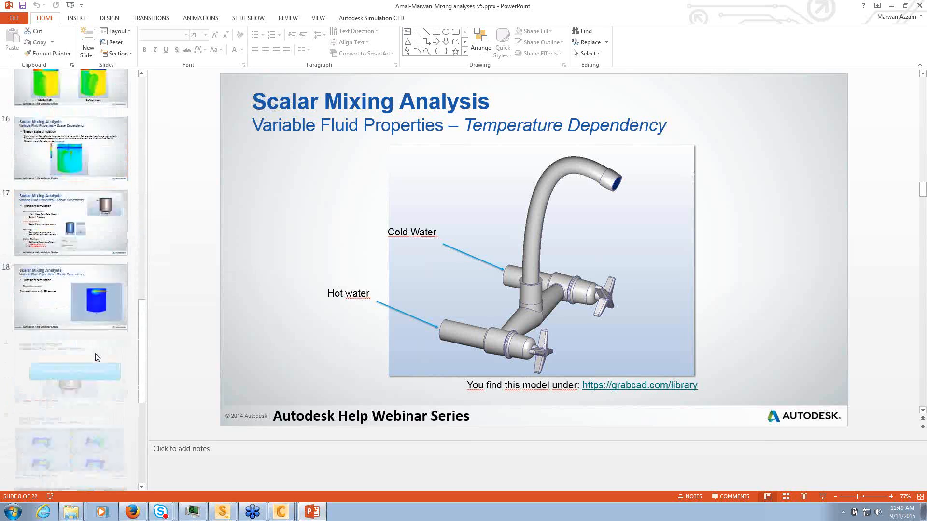
{"action": "scroll", "coordinate": [97, 357], "scroll_direction": "down", "scroll_amount": 2}
{"action": "left_click", "coordinate": [96, 367]}
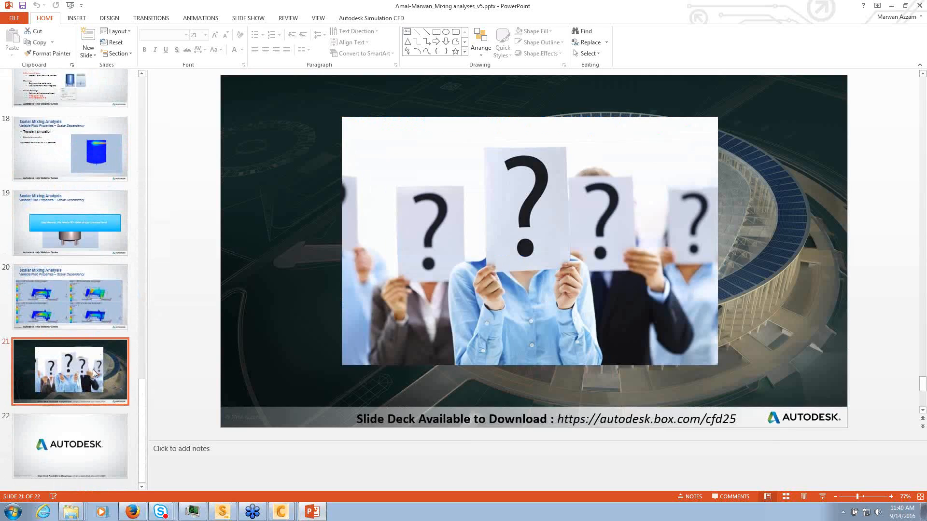
{"action": "left_click", "coordinate": [823, 497]}
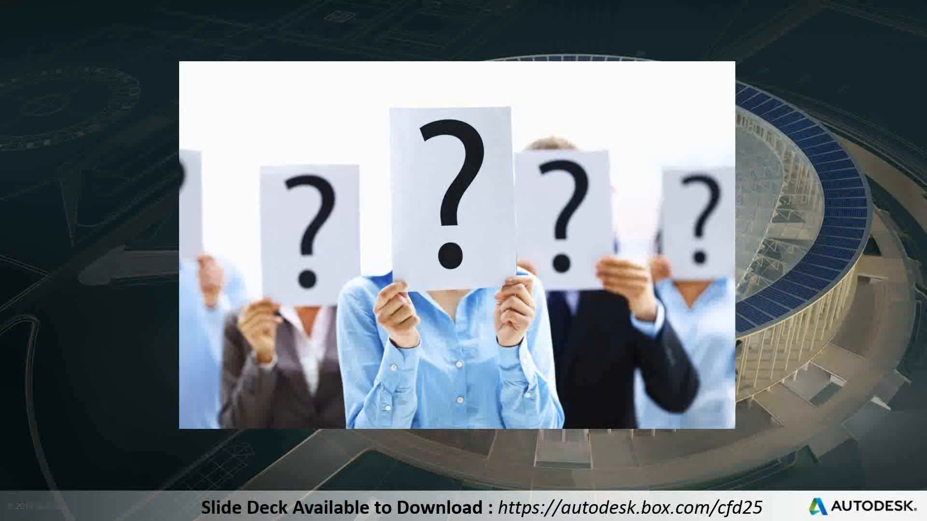
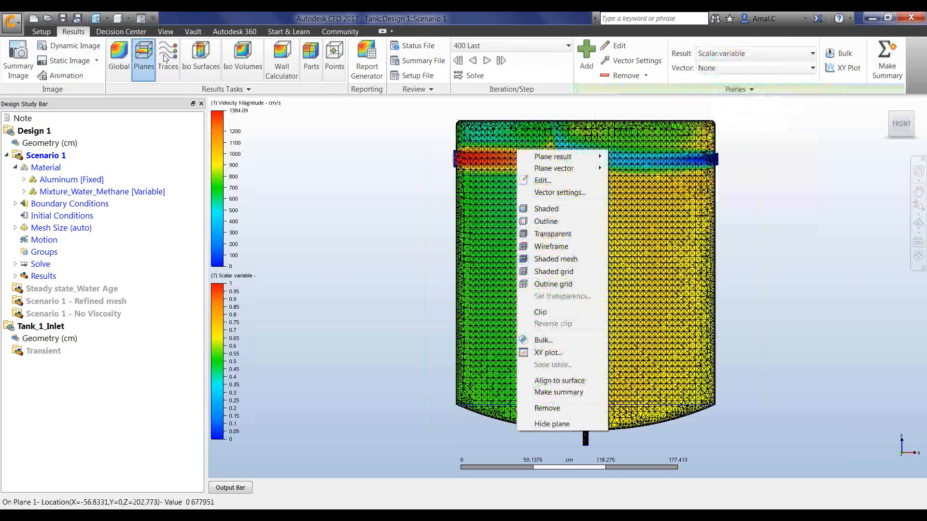
Display the tank's Scenario 1 scalar result plane as shaded and inspect the mixing distribution up close and at an angle
{"action": "left_click", "coordinate": [550, 213]}
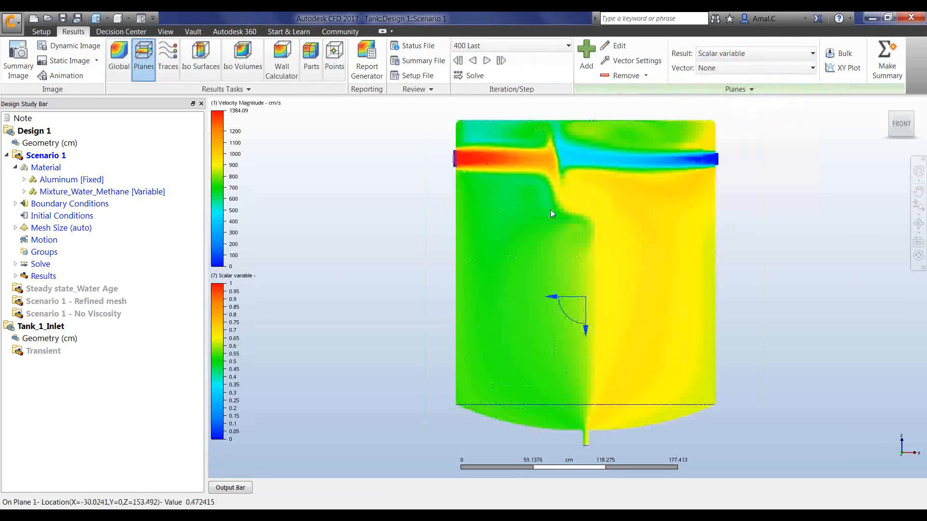
{"action": "middle_click_drag", "start_coordinate": [590, 244], "coordinate": [449, 257]}
{"action": "scroll", "coordinate": [491, 254], "scroll_direction": "up", "scroll_amount": 3}
{"action": "scroll", "coordinate": [491, 255], "scroll_direction": "down", "scroll_amount": 3}
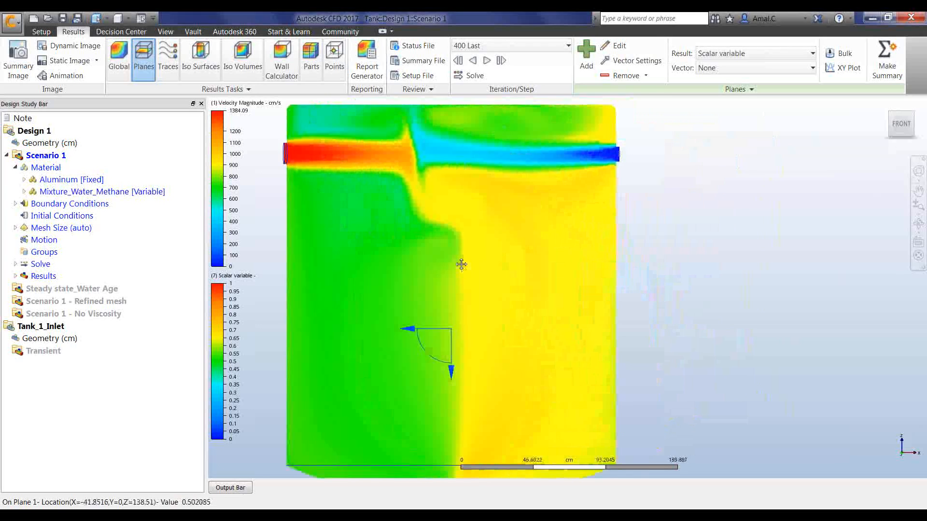
{"action": "middle_click_drag", "start_coordinate": [388, 225], "coordinate": [489, 181], "text": "shift"}
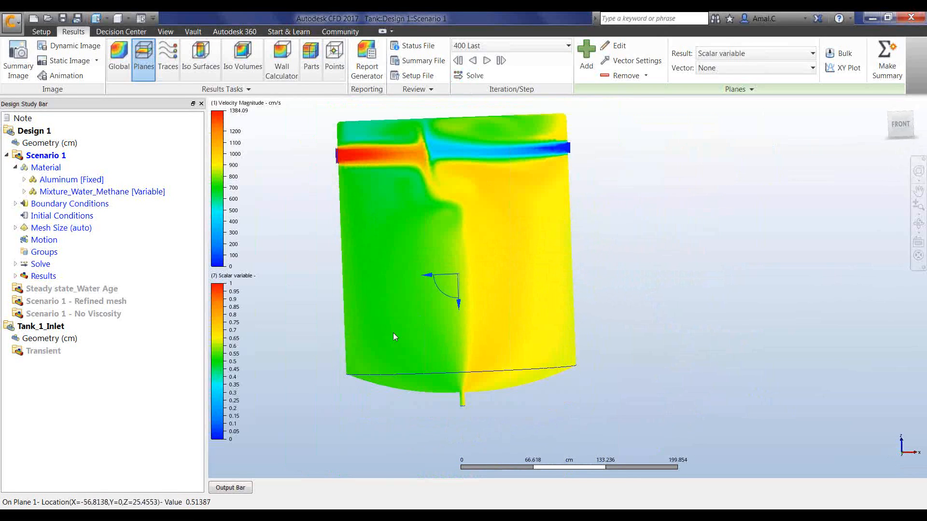
Activate the Transient scenario of the Tank_1_Inlet design
{"action": "left_click", "coordinate": [40, 352]}
{"action": "double_click", "coordinate": [40, 352]}
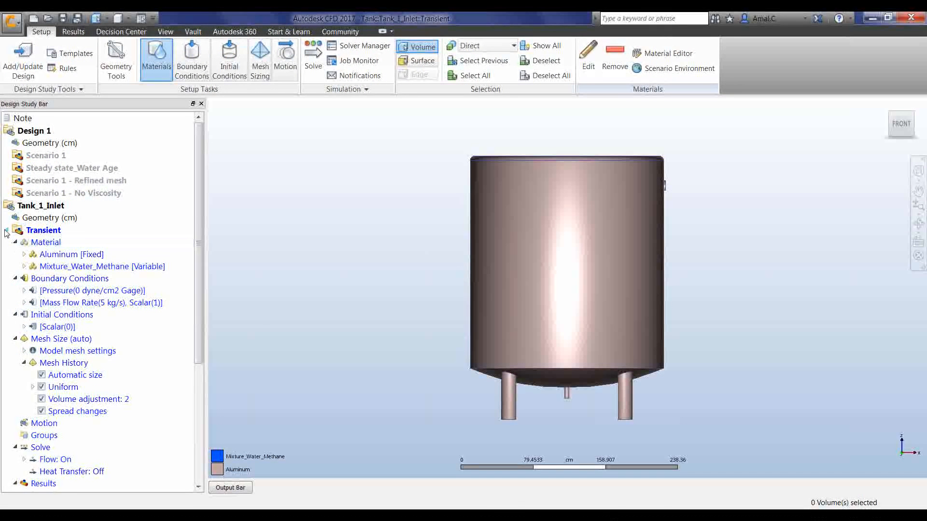
Display the Transient scenario's results and animate the tank's velocity magnitude over the saved time steps
{"action": "left_click", "coordinate": [6, 232]}
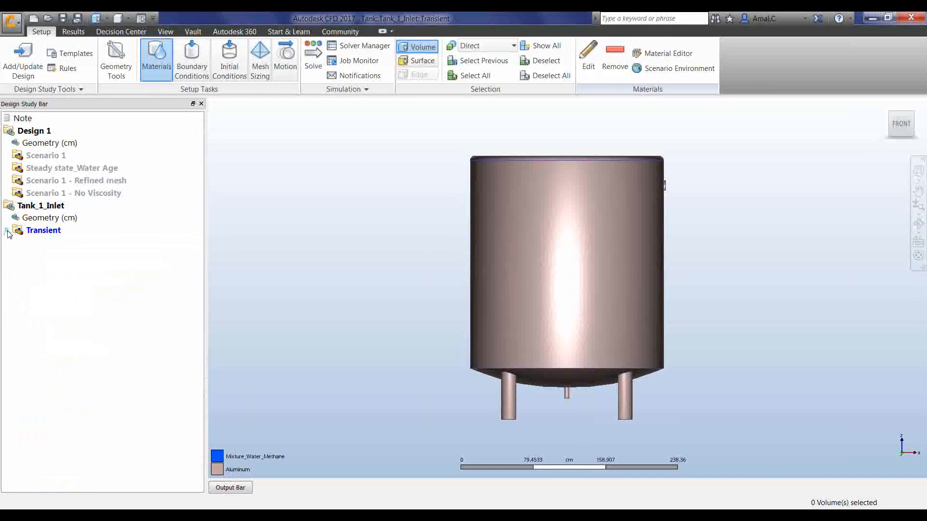
{"action": "left_click", "coordinate": [73, 31]}
{"action": "middle_click_drag", "start_coordinate": [471, 239], "coordinate": [392, 243]}
{"action": "left_click", "coordinate": [64, 76]}
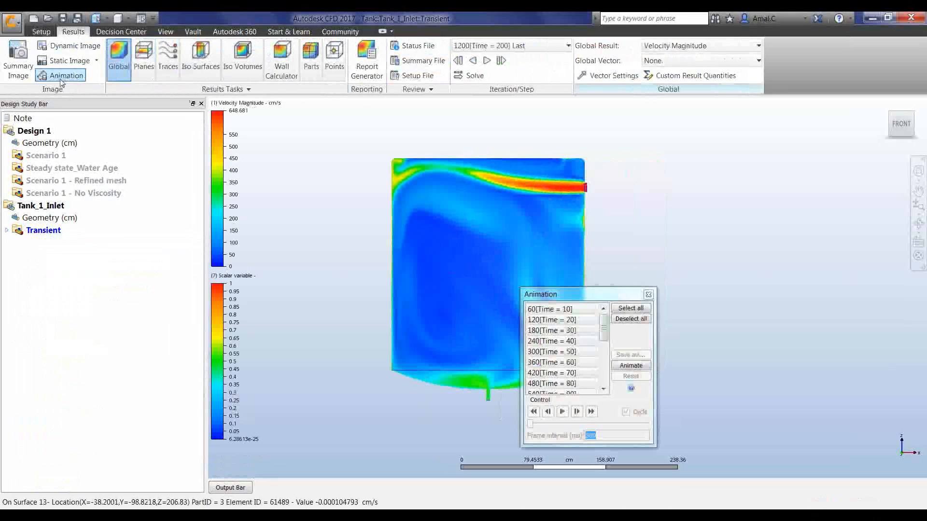
{"action": "left_click_drag", "start_coordinate": [525, 292], "coordinate": [168, 175]}
{"action": "left_click", "coordinate": [263, 245]}
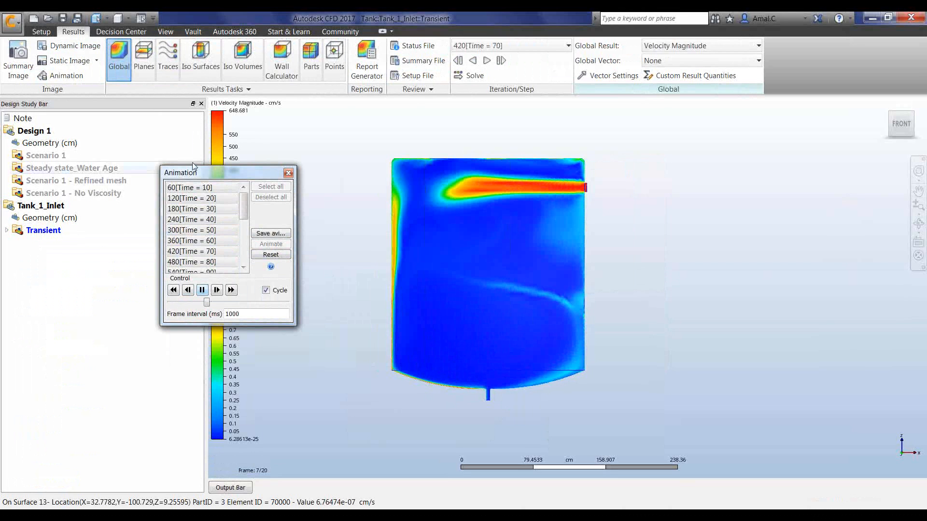
Watch the velocity animation with its dialog moved clear of the color legends, and pause the playback and close the dialog
{"action": "left_click_drag", "start_coordinate": [193, 172], "coordinate": [189, 491]}
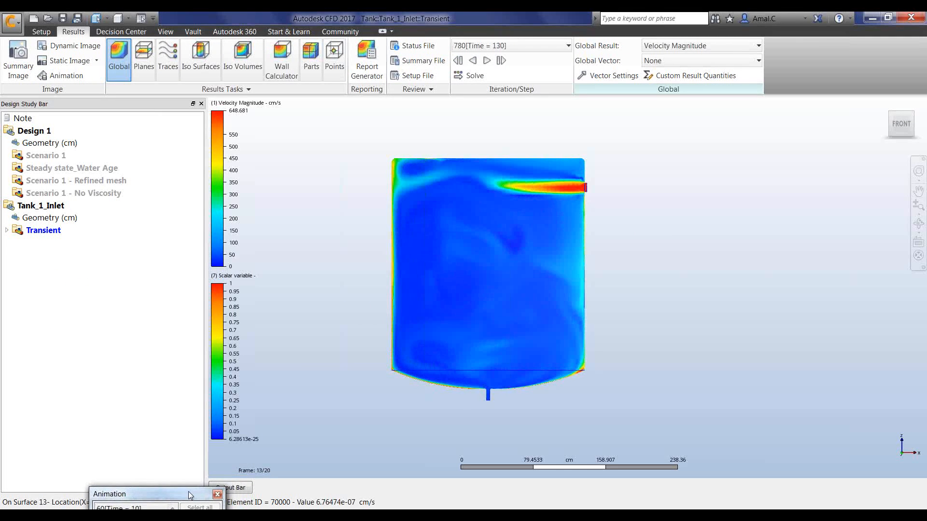
{"action": "left_click_drag", "start_coordinate": [189, 492], "coordinate": [161, 342]}
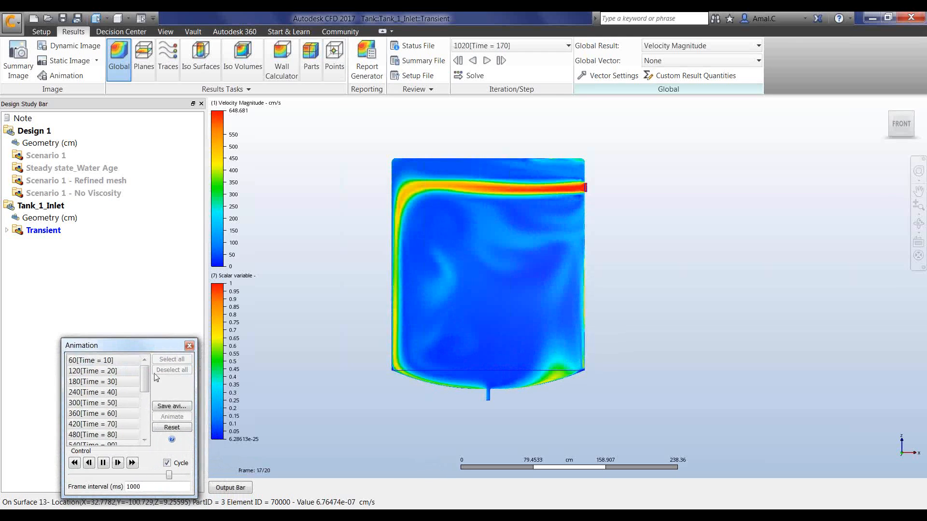
{"action": "left_click", "coordinate": [103, 462]}
{"action": "left_click", "coordinate": [189, 346]}
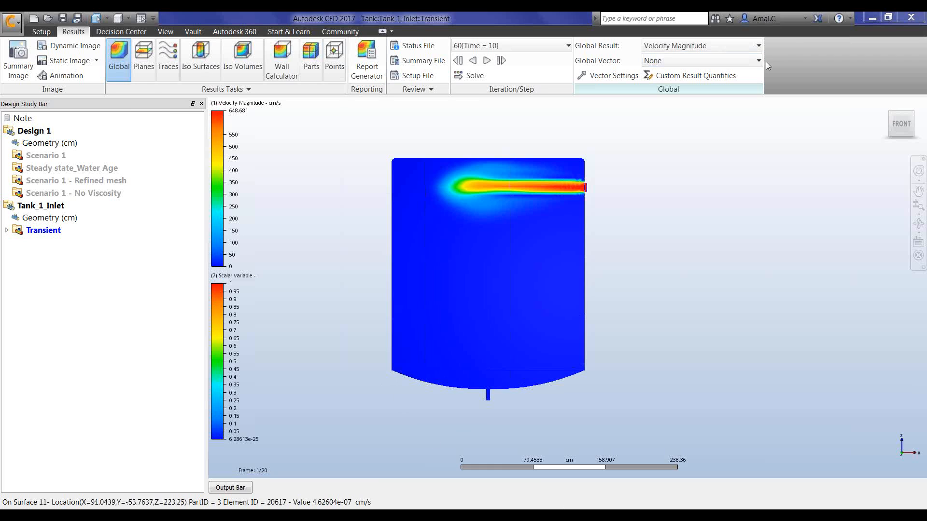
{"action": "left_click", "coordinate": [789, 41]}
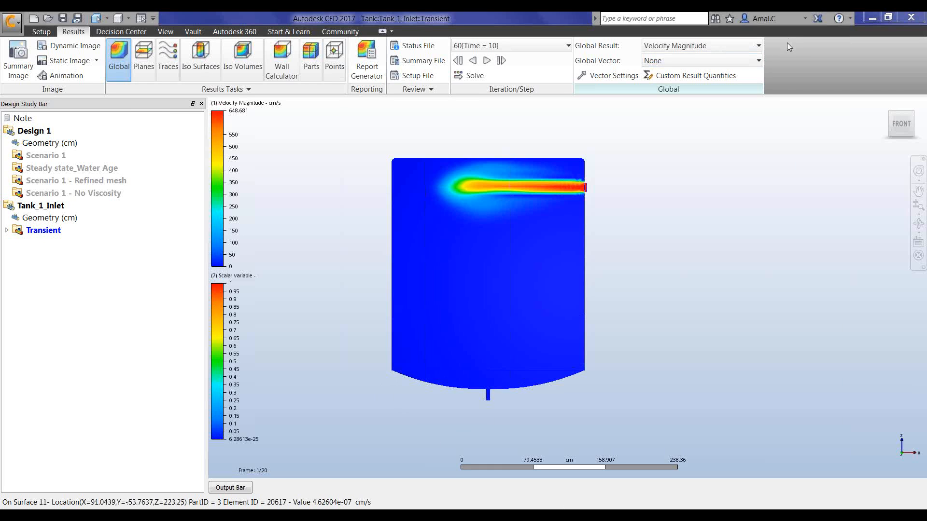